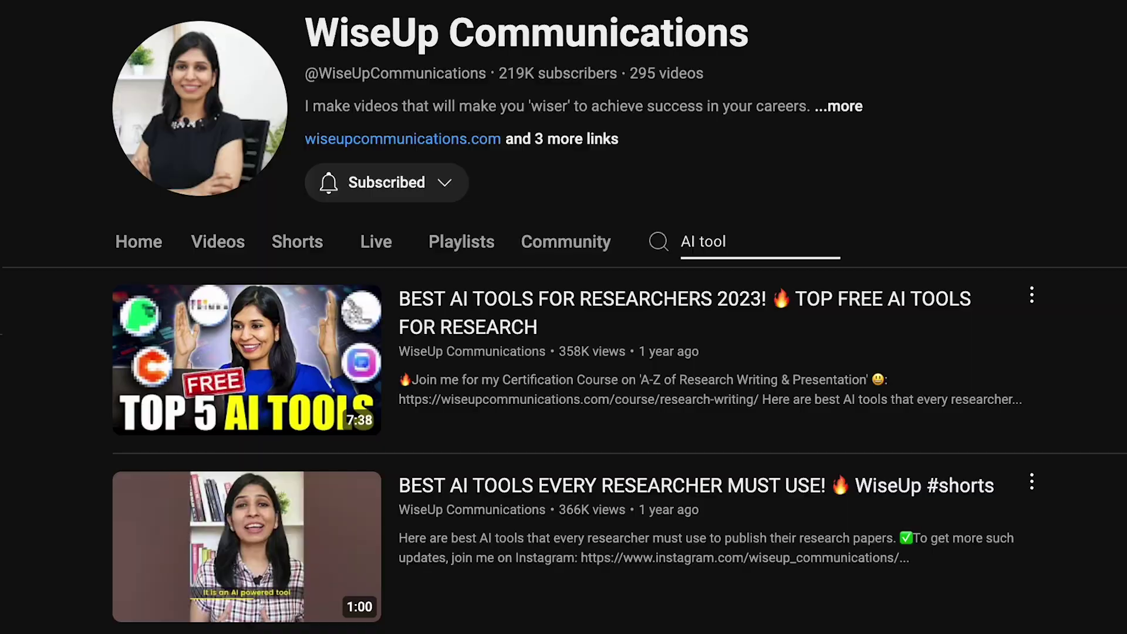
Scroll down the SciSpace home page past the search box, sample questions and Popular Tools
scroll(563, 317, down, 6)
scroll(564, 317, down, 7)
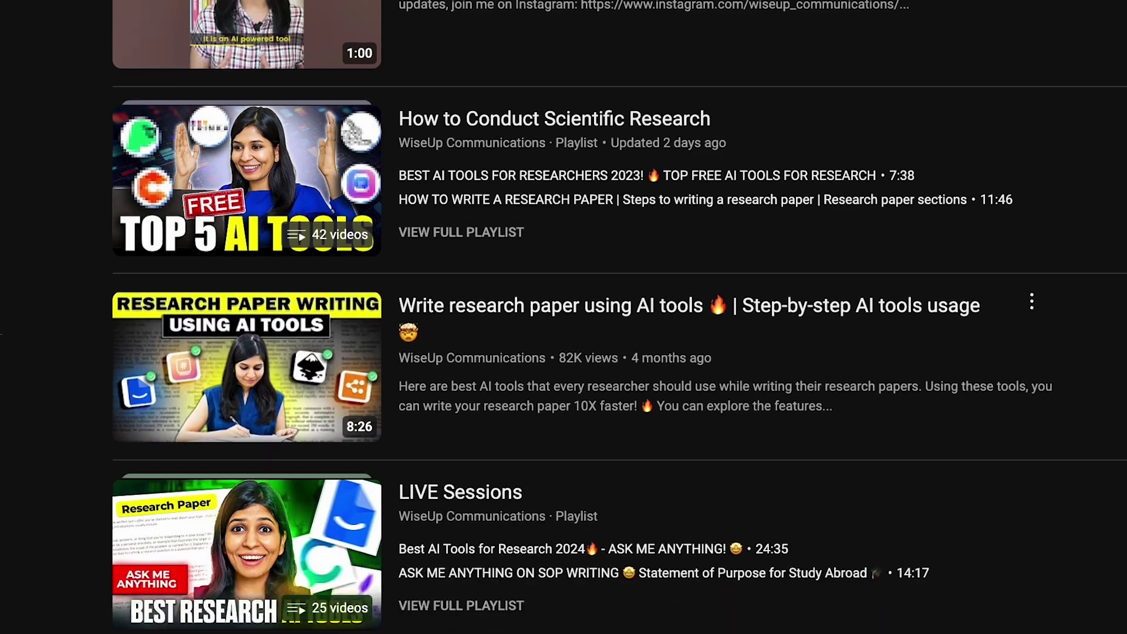
scroll(564, 317, down, 9)
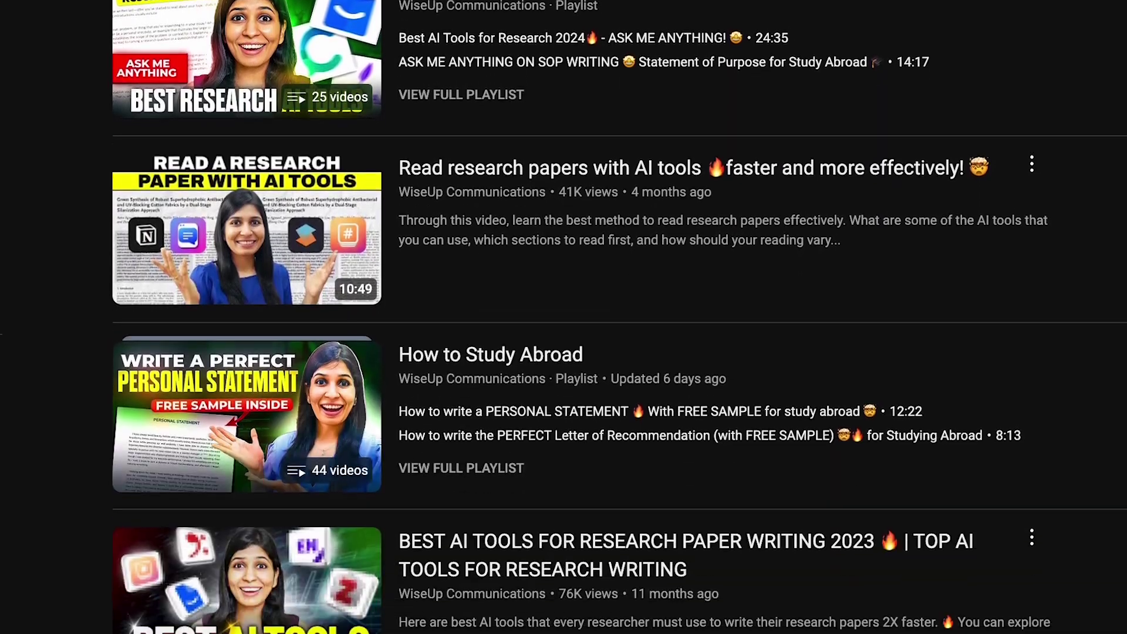
scroll(564, 317, down, 5)
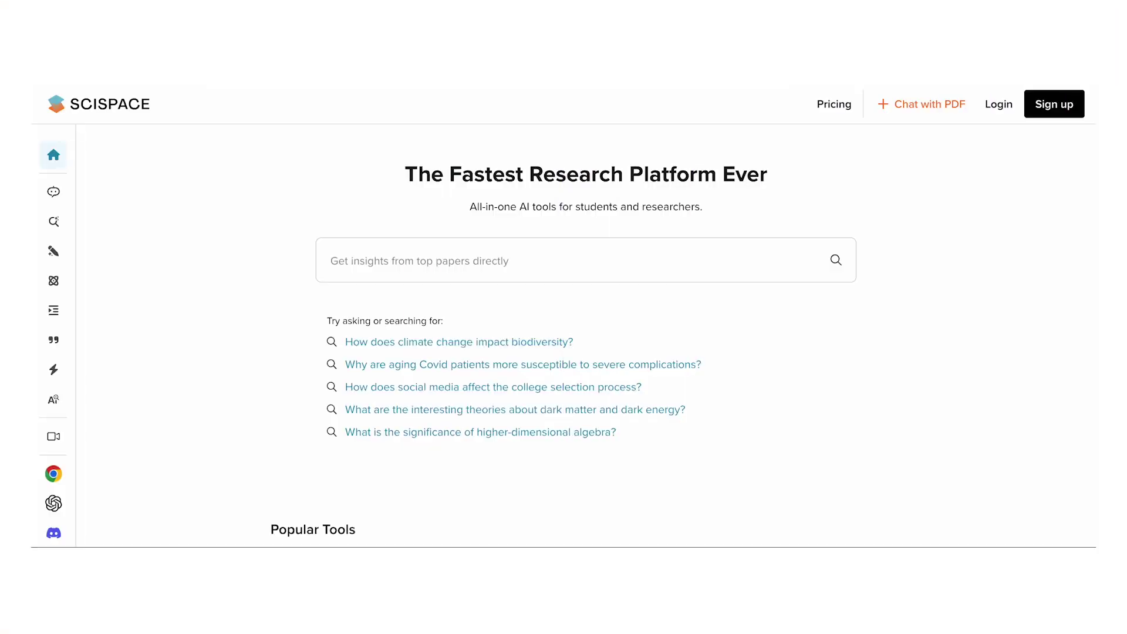
Scroll through the home page tool cards and open the AI Writer page
scroll(563, 317, down, 5)
scroll(564, 317, down, 8)
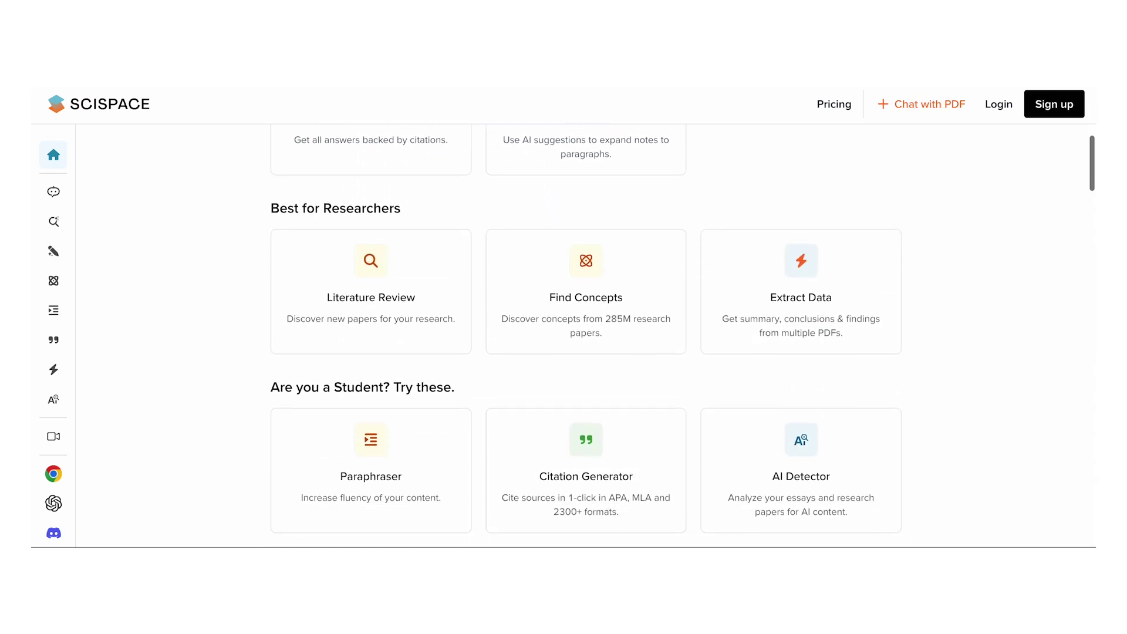
scroll(563, 317, down, 8)
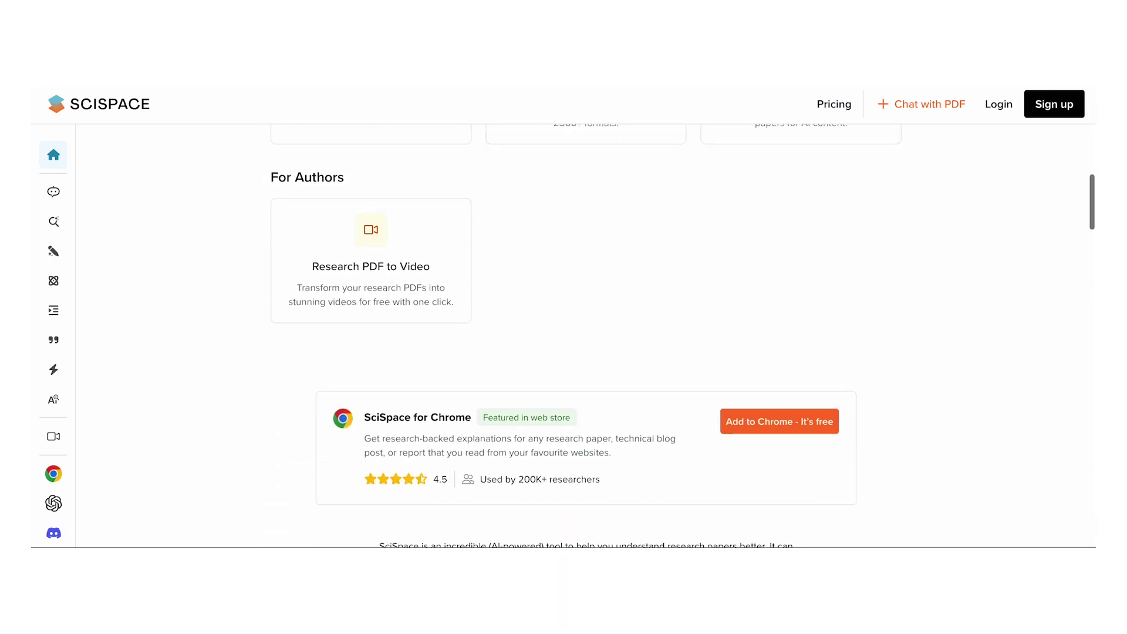
scroll(564, 317, down, 8)
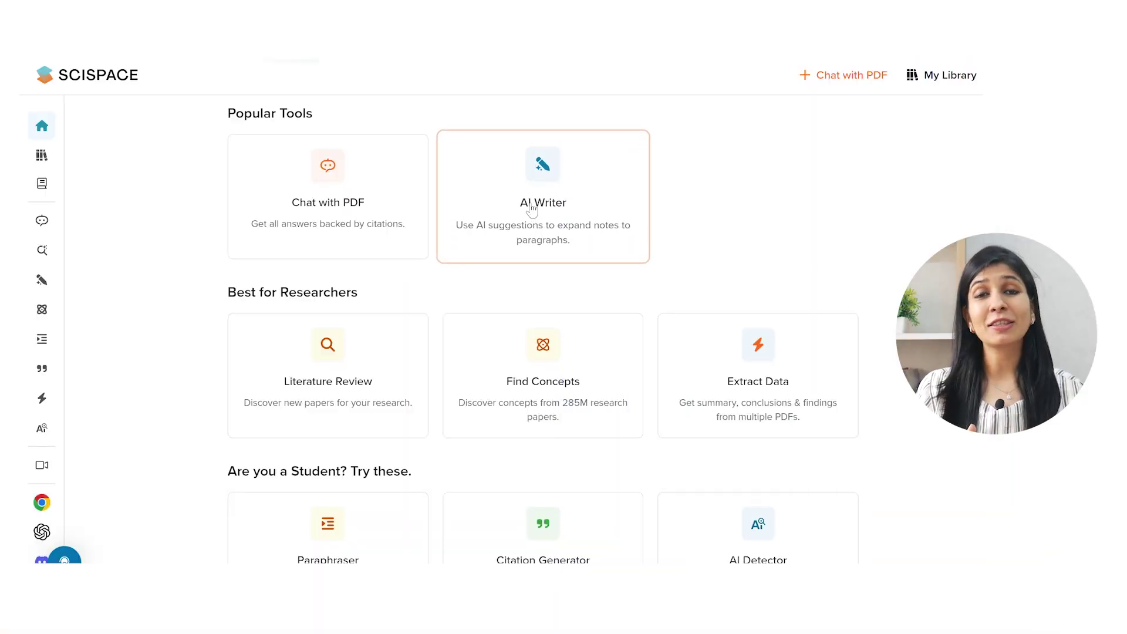
click(532, 210)
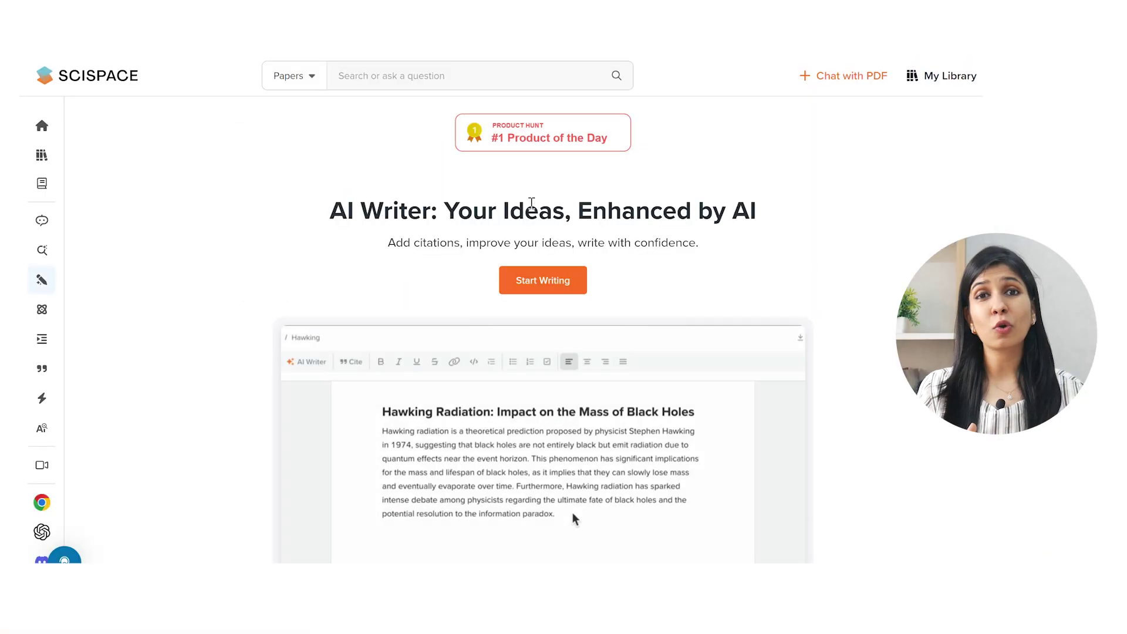
Start a new notebook and accept an AI-written introduction on climate change
click(541, 281)
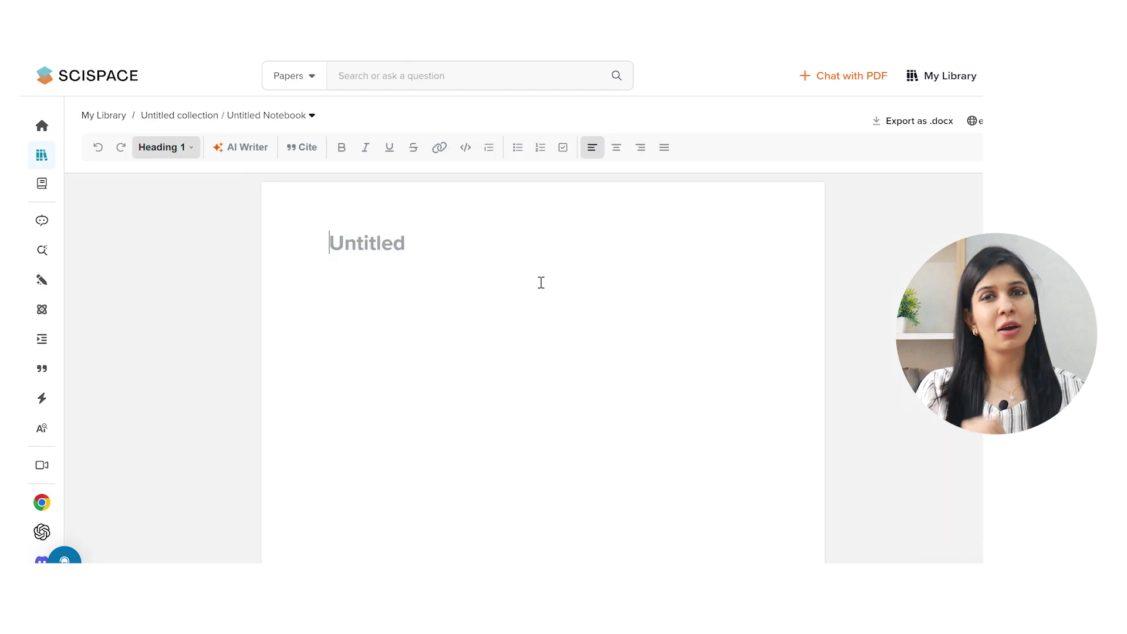
click(242, 148)
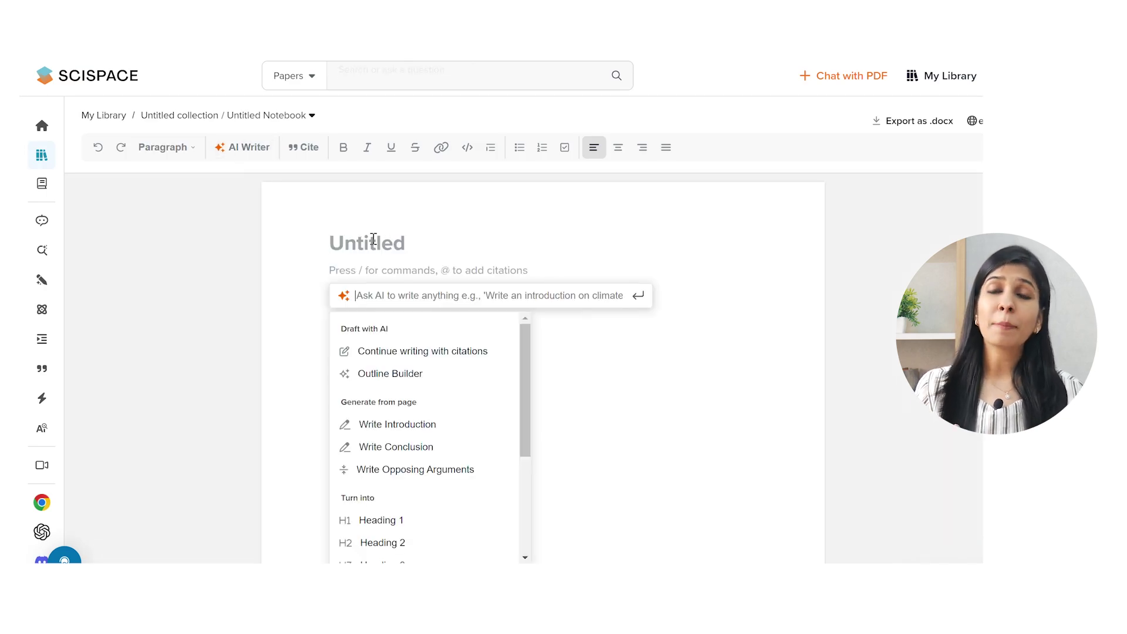
text(Write an introduction on climate change)
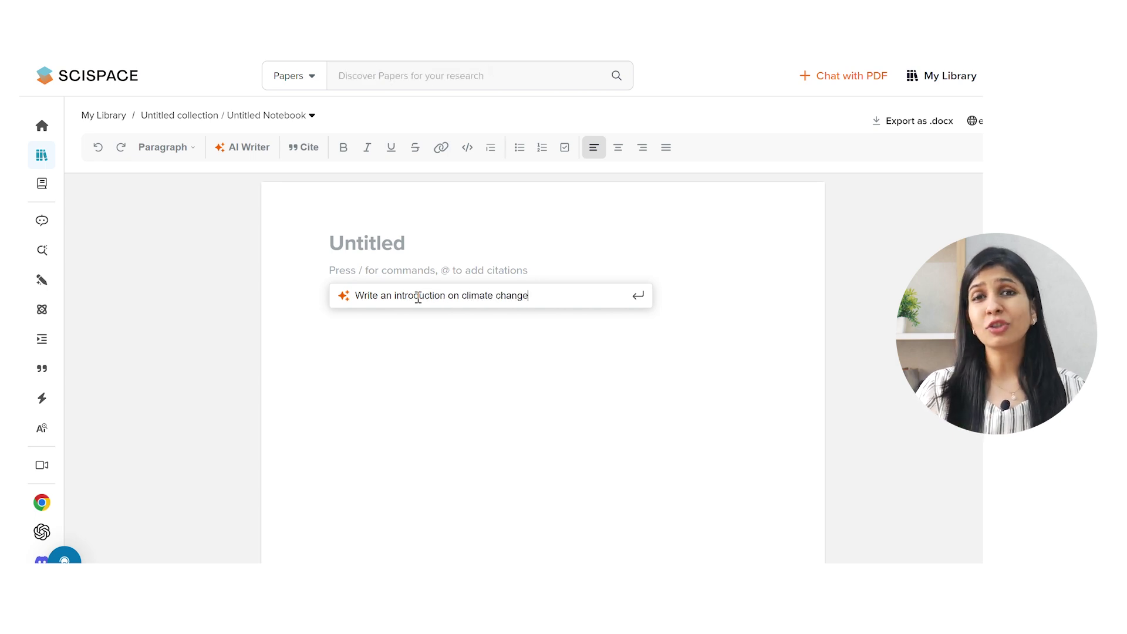
key(Return)
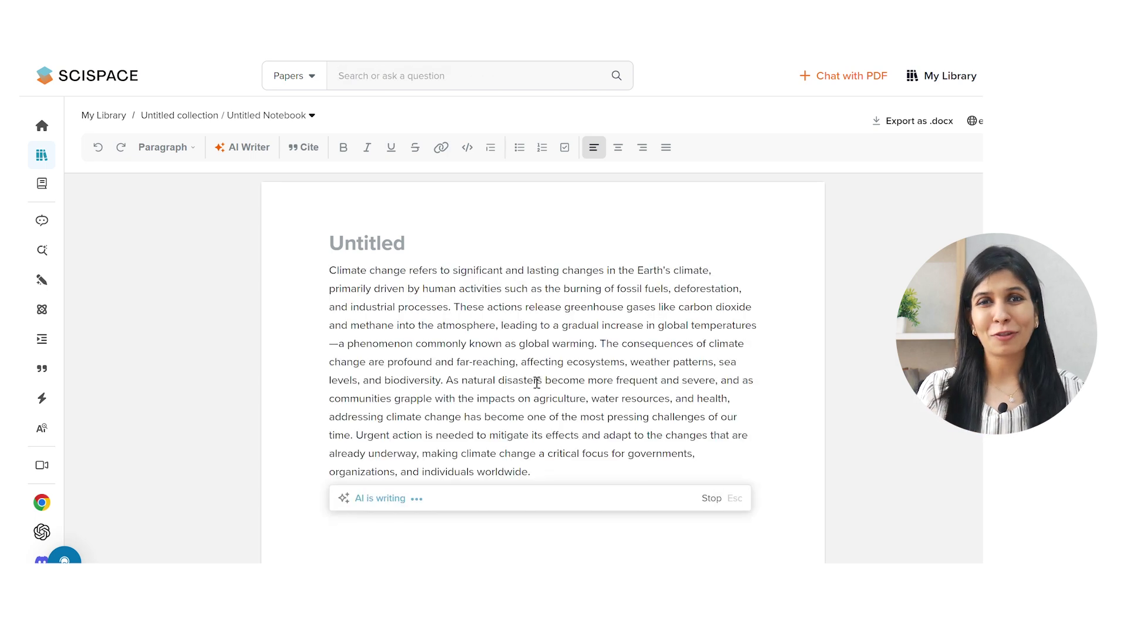
scroll(577, 380, down, 2)
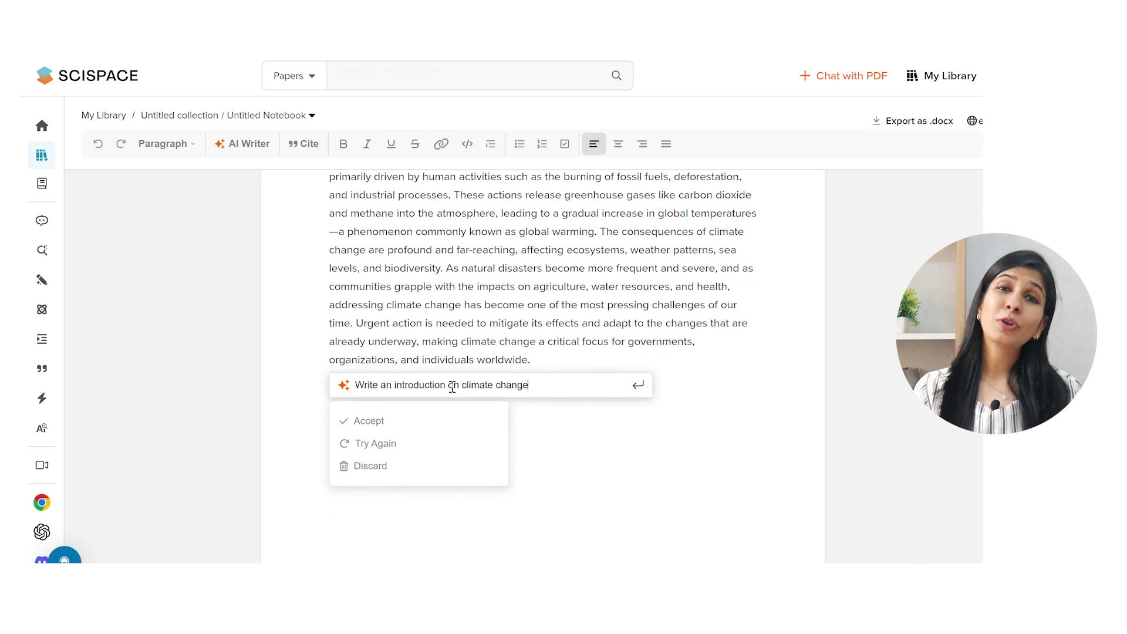
click(397, 423)
scroll(654, 402, up, 2)
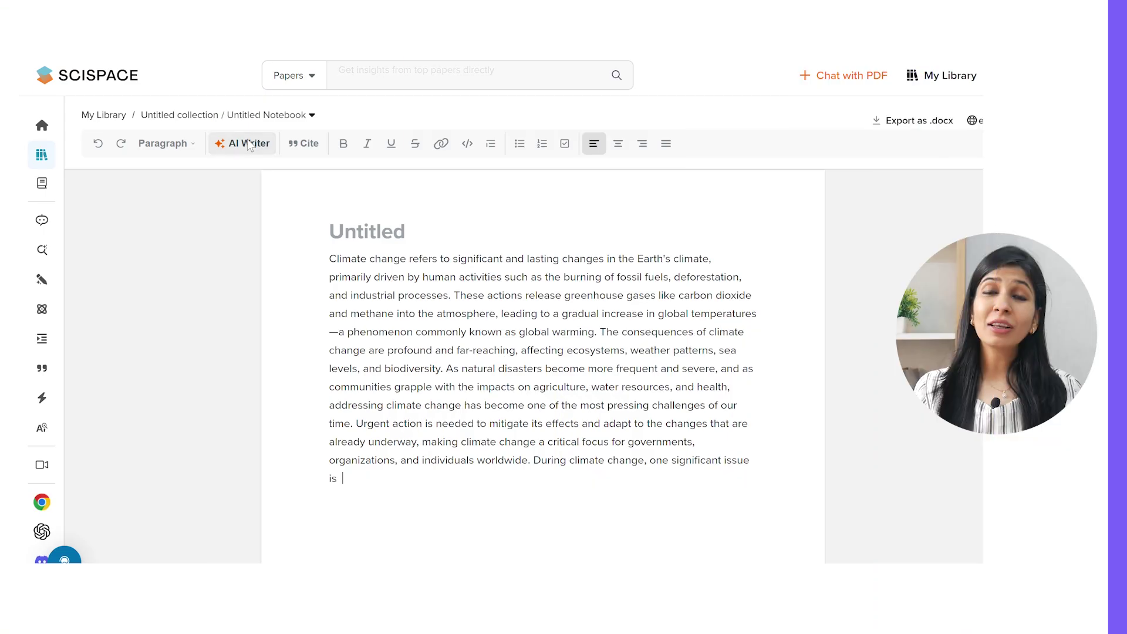
Have the AI 'complete the sentence' and accept the natural-disasters completion
click(242, 143)
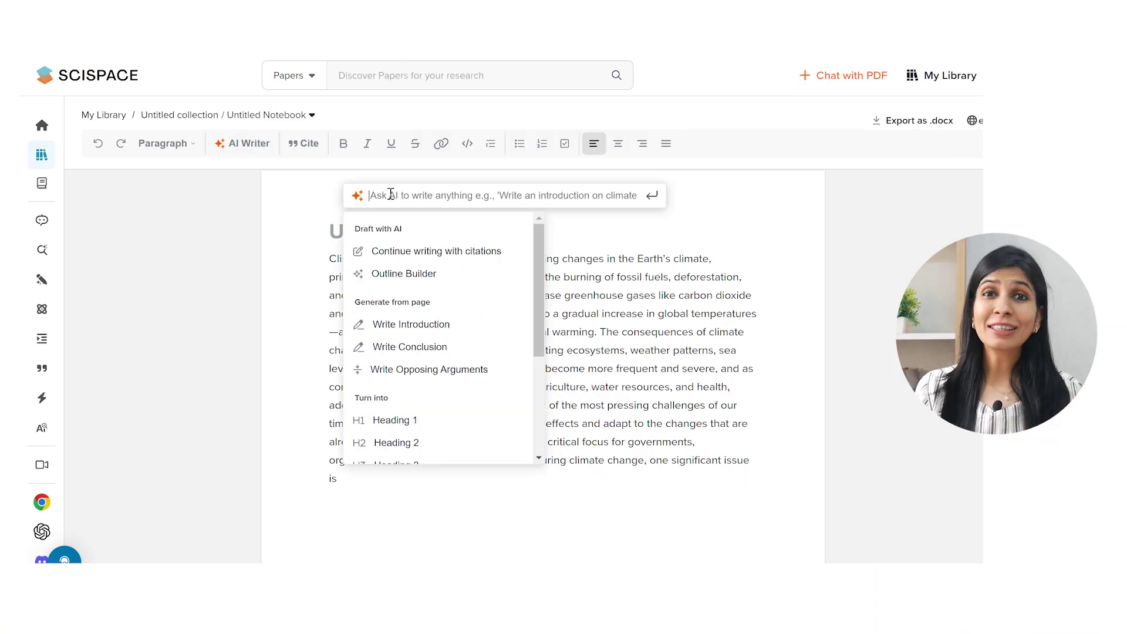
text(q)
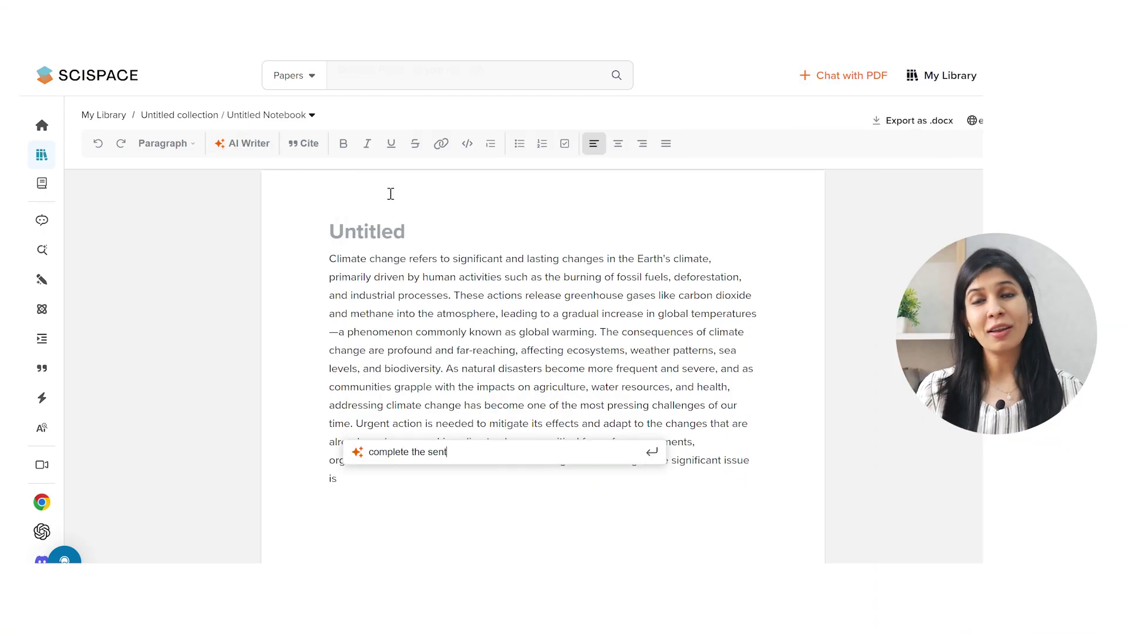
key(Return)
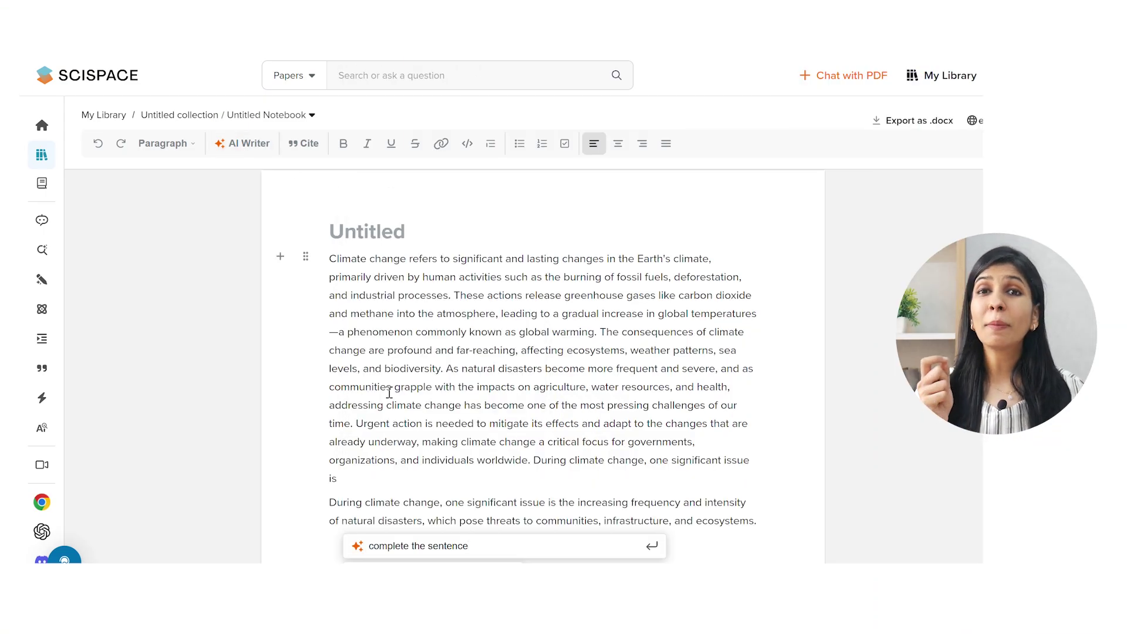
click(392, 486)
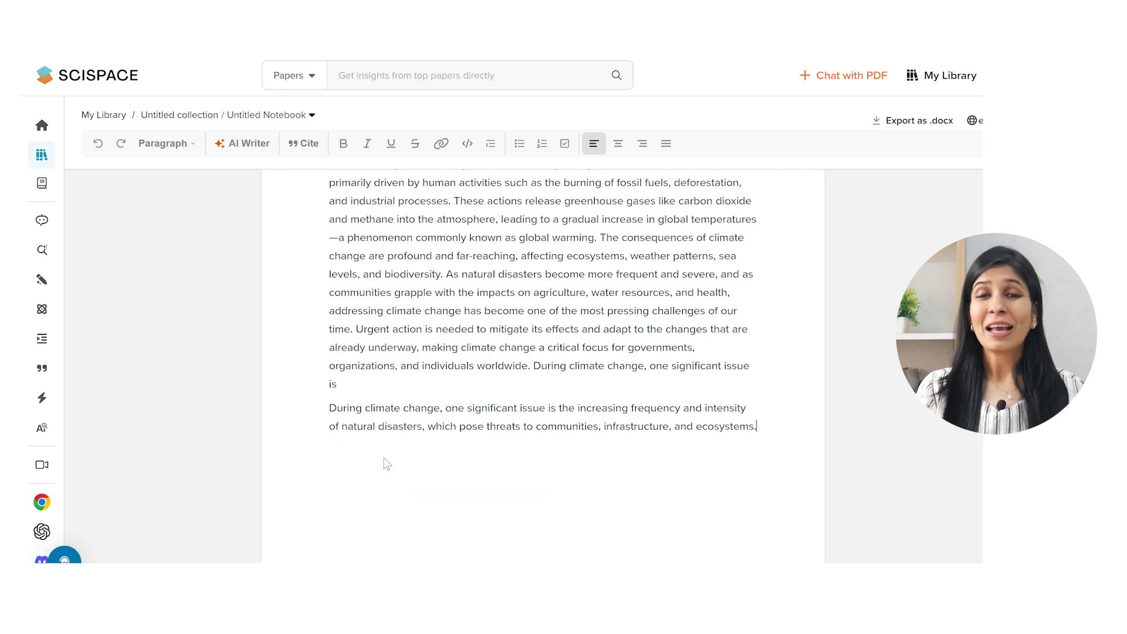
click(245, 144)
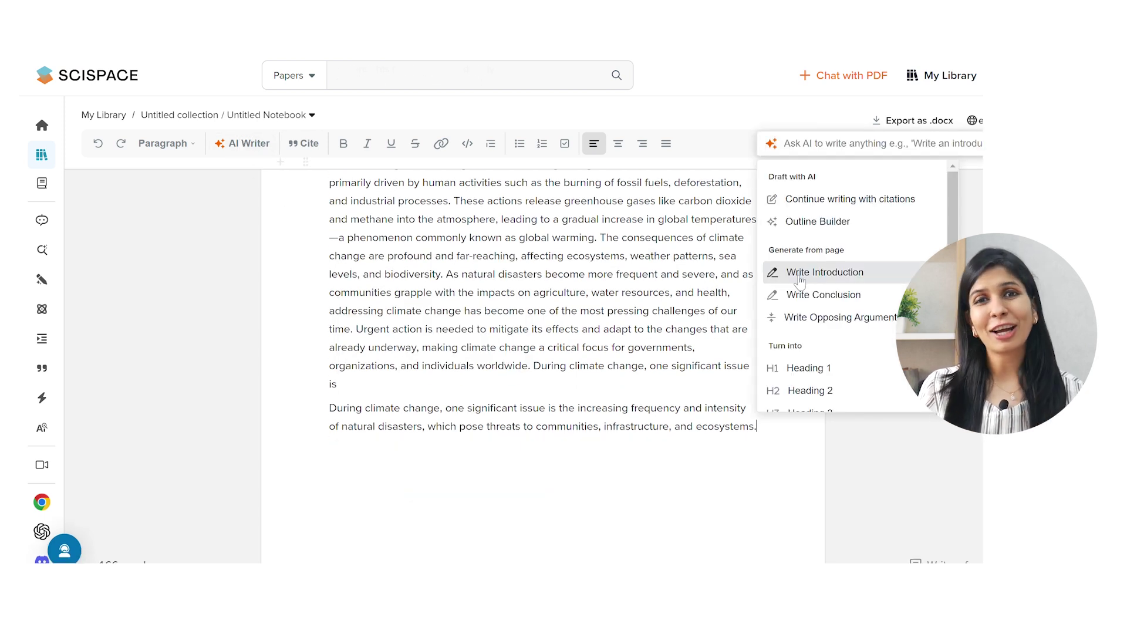
scroll(851, 247, down, 2)
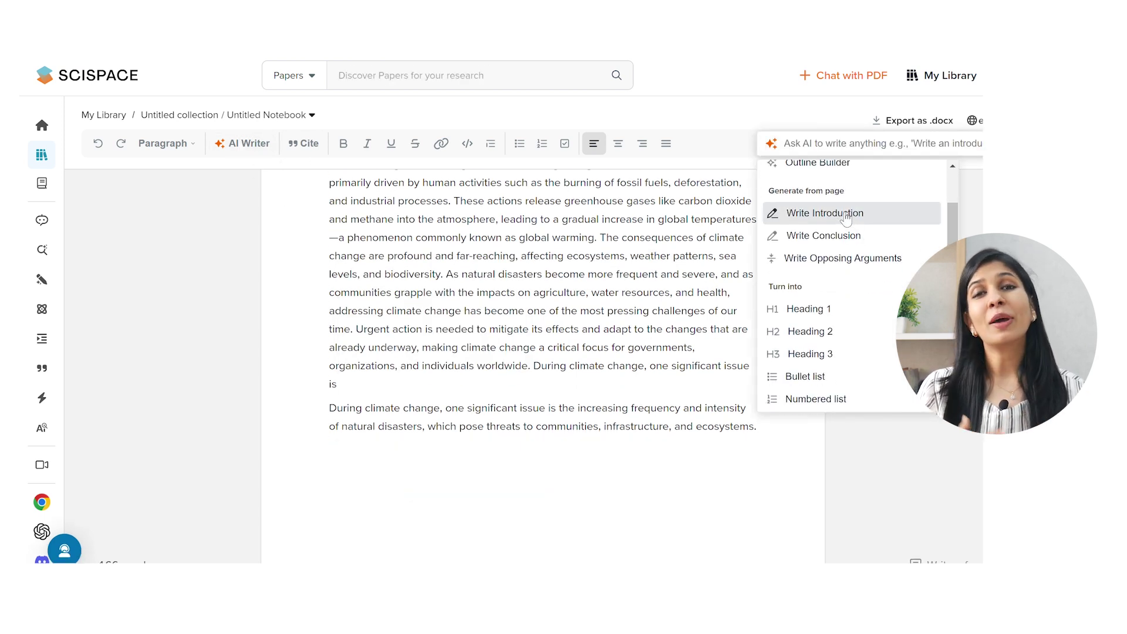
scroll(853, 266, down, 4)
scroll(853, 265, up, 5)
scroll(845, 202, up, 2)
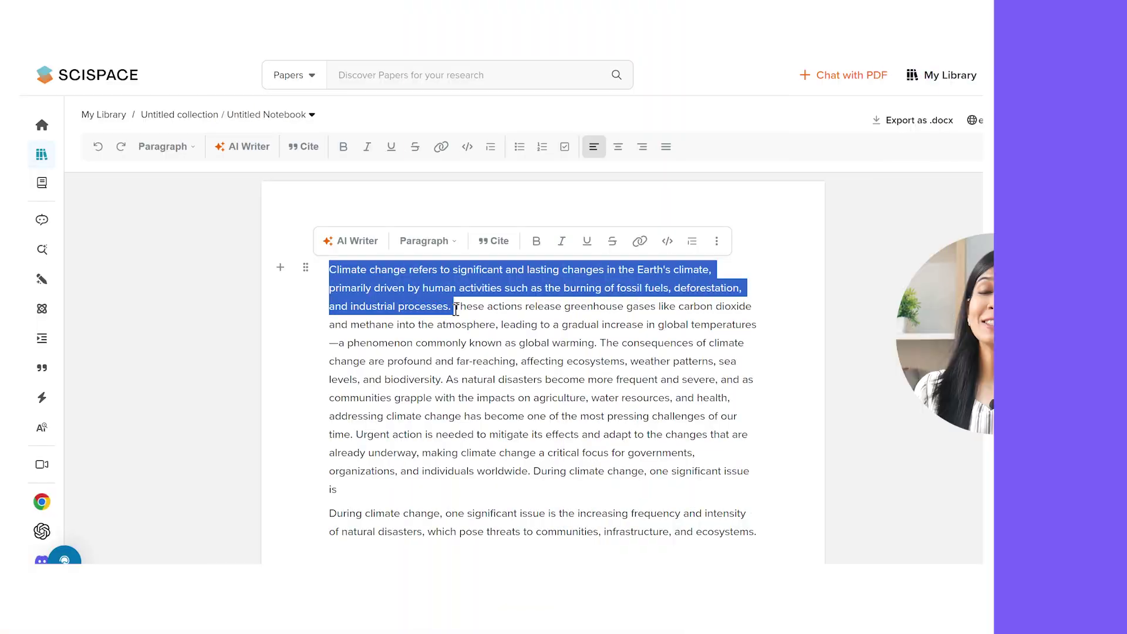
Replace the selected sentence with an AI rewrite for better fluency
click(360, 239)
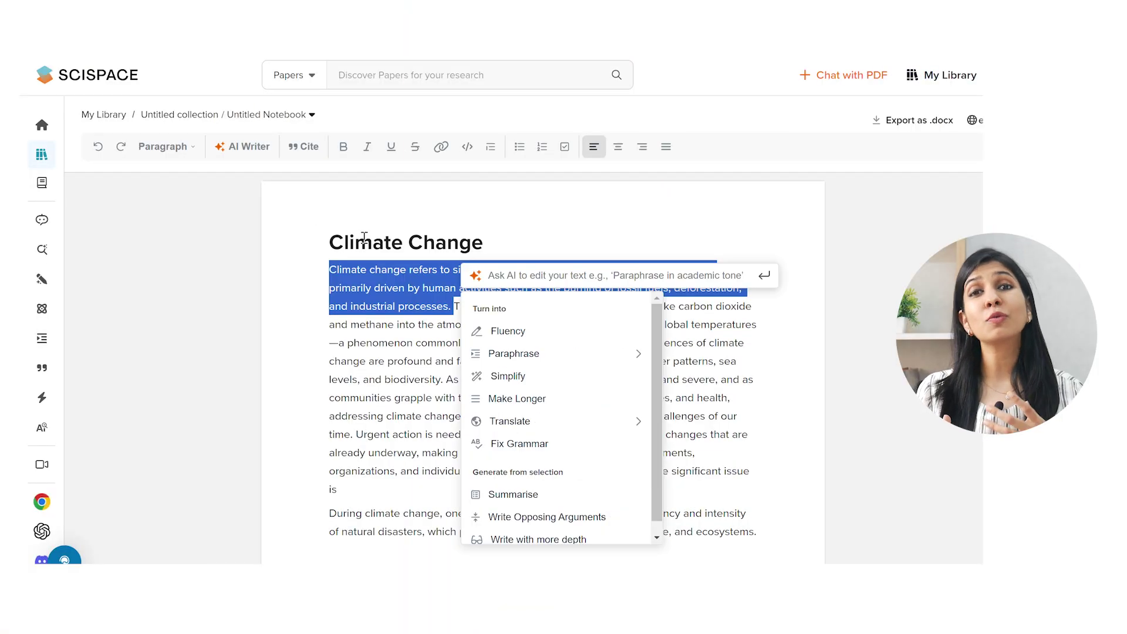
click(525, 331)
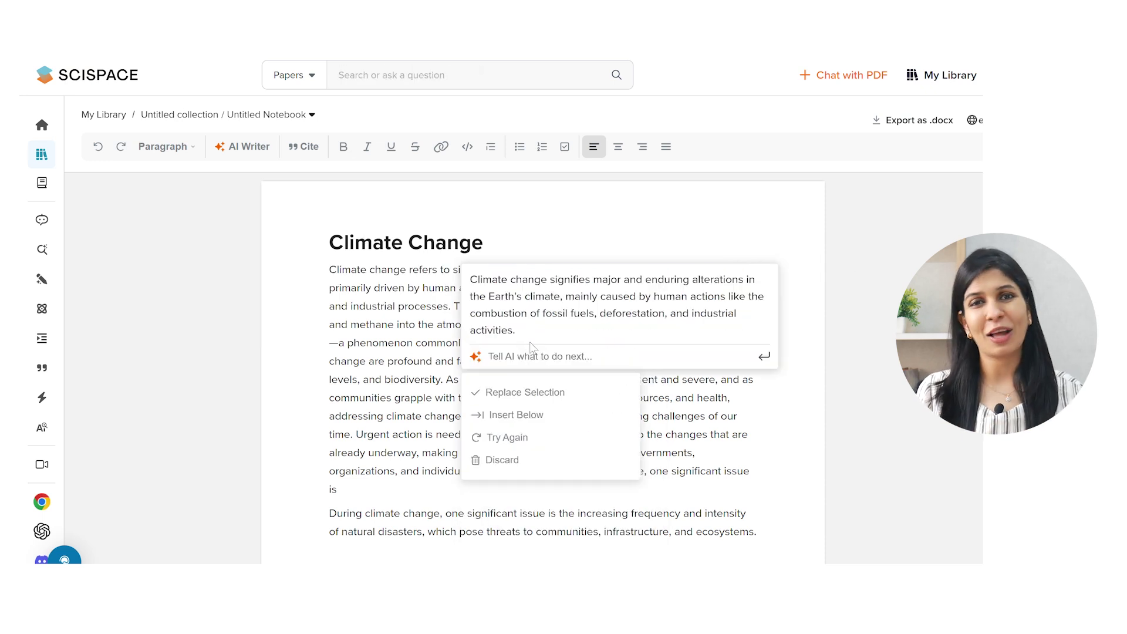
click(537, 392)
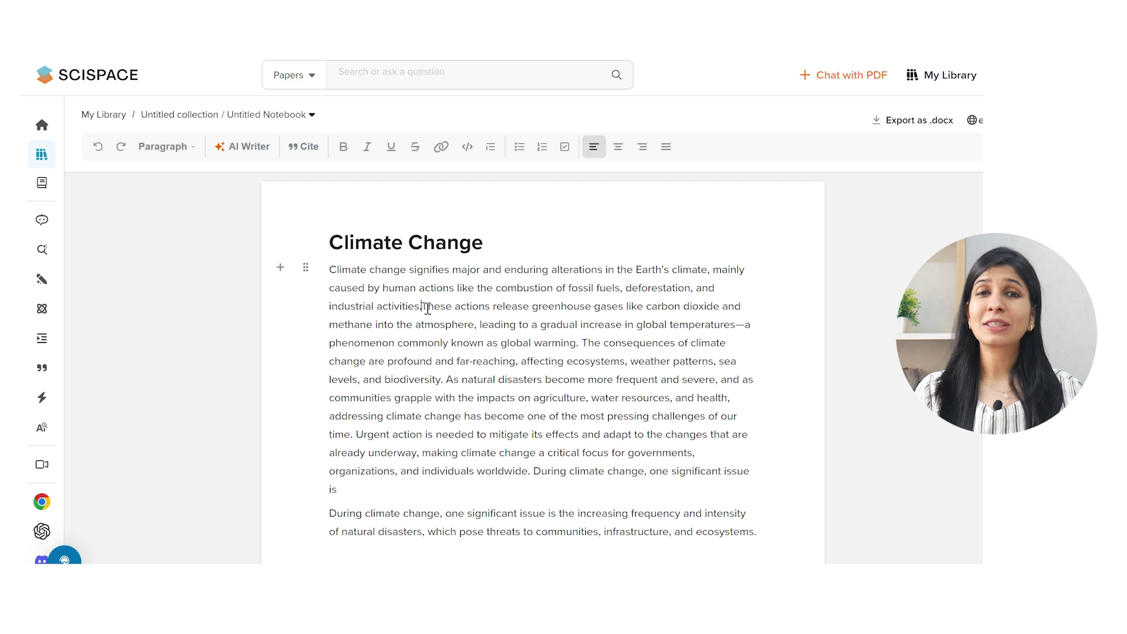
Replace the greenhouse-gas sentence with a simpler AI rewrite, then select the urgent-action sentence
drag(436, 313, 583, 347)
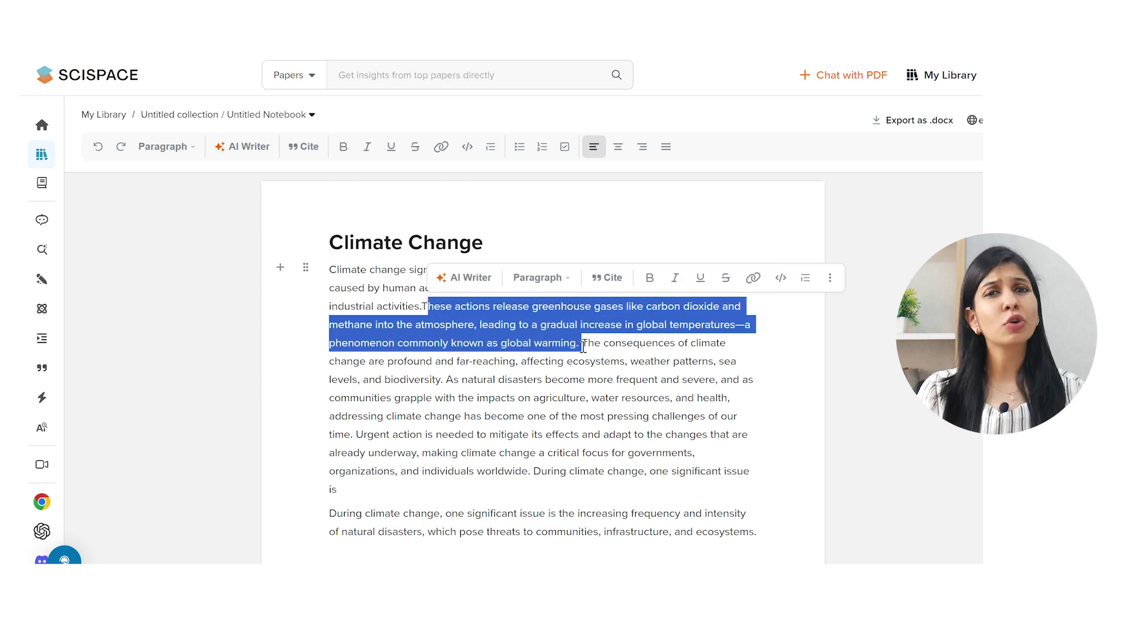
click(468, 279)
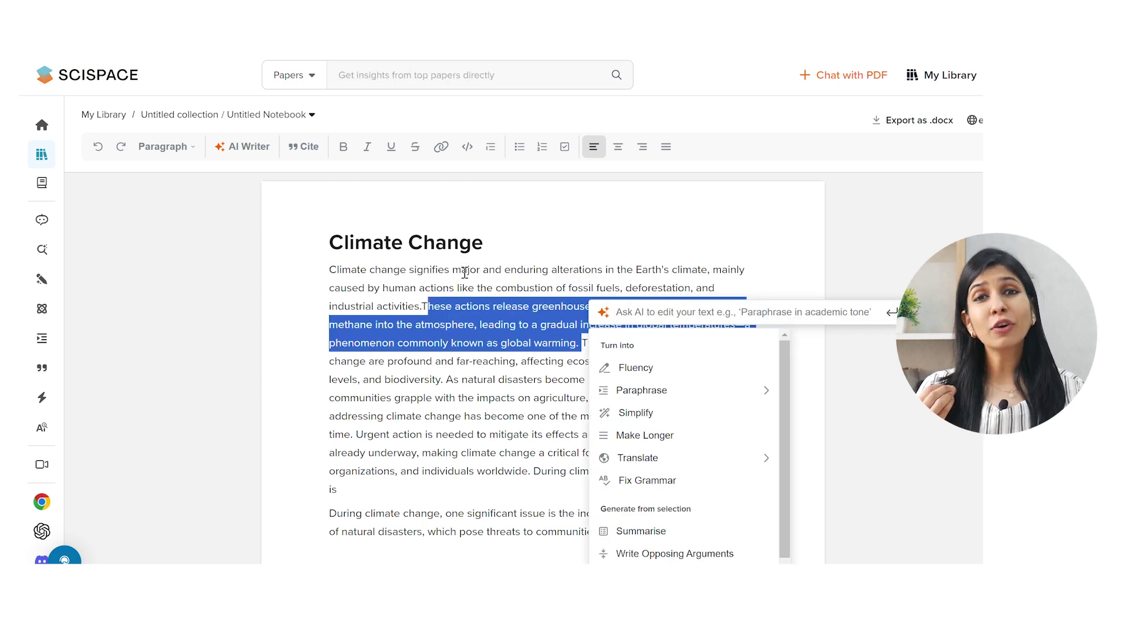
click(672, 414)
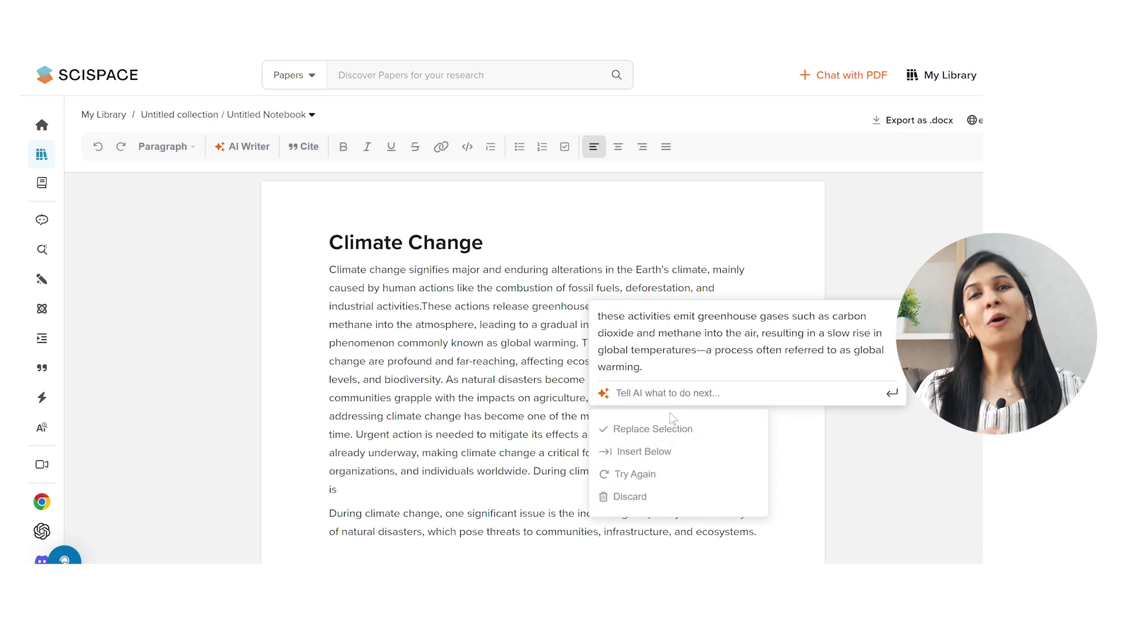
click(654, 430)
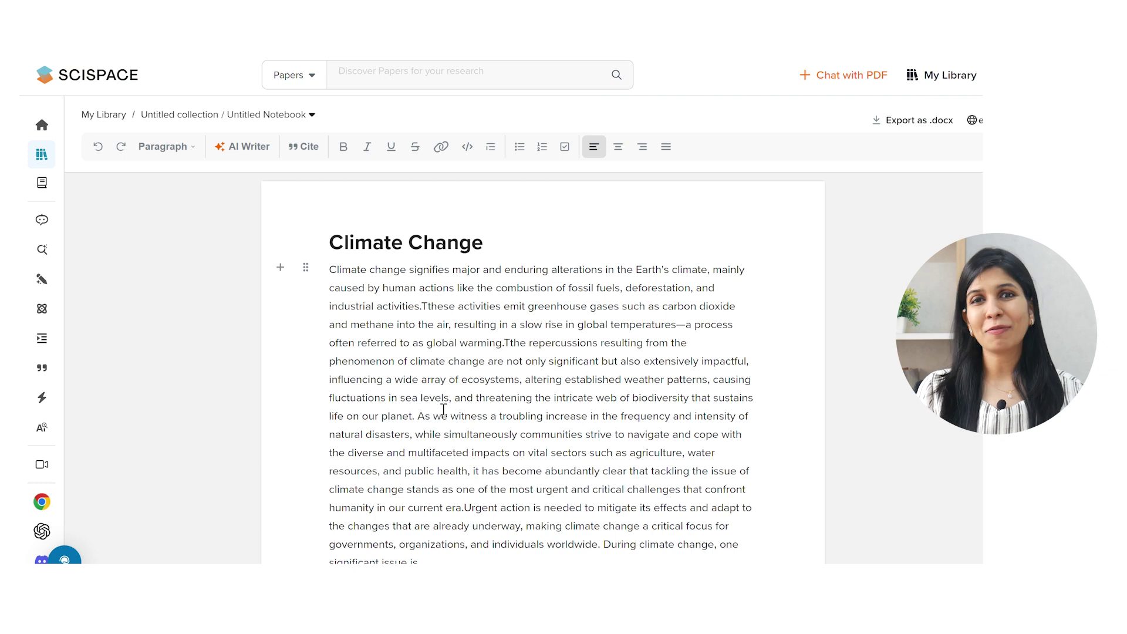
scroll(443, 409, down, 2)
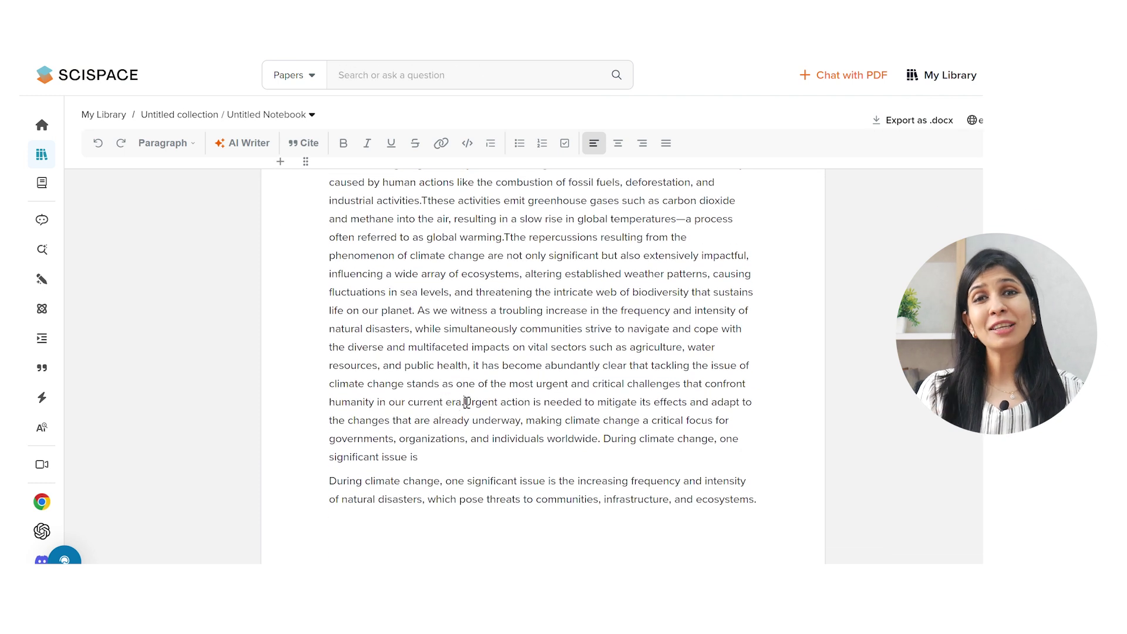
drag(470, 401, 606, 442)
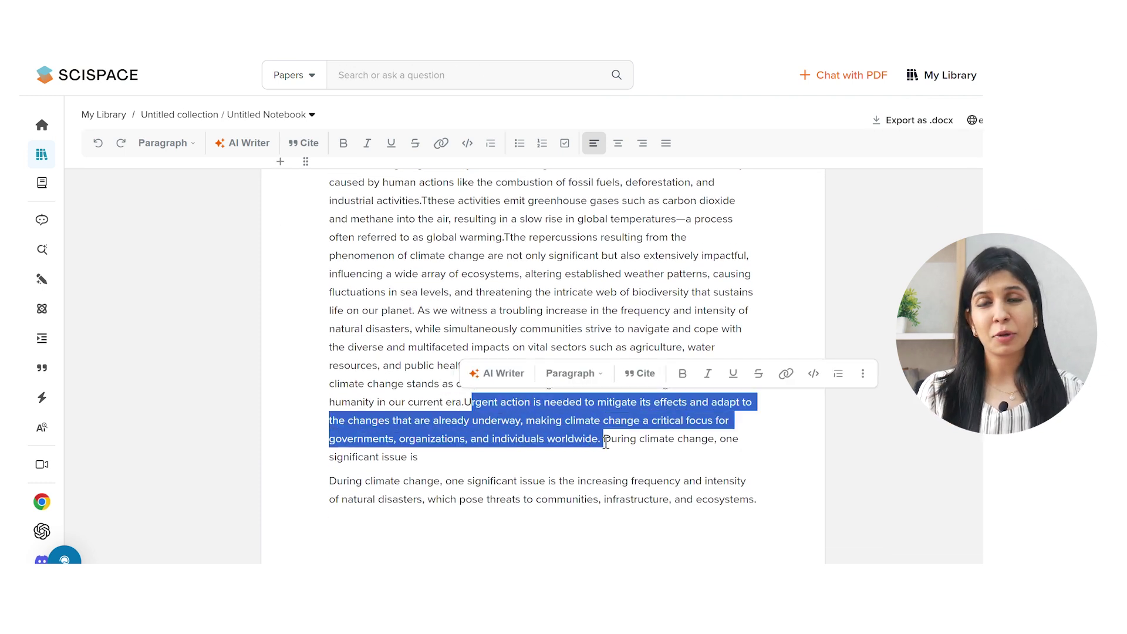
Paraphrase the urgent-action sentence in a Persuasive tone demanding immediate, decisive measures
click(499, 373)
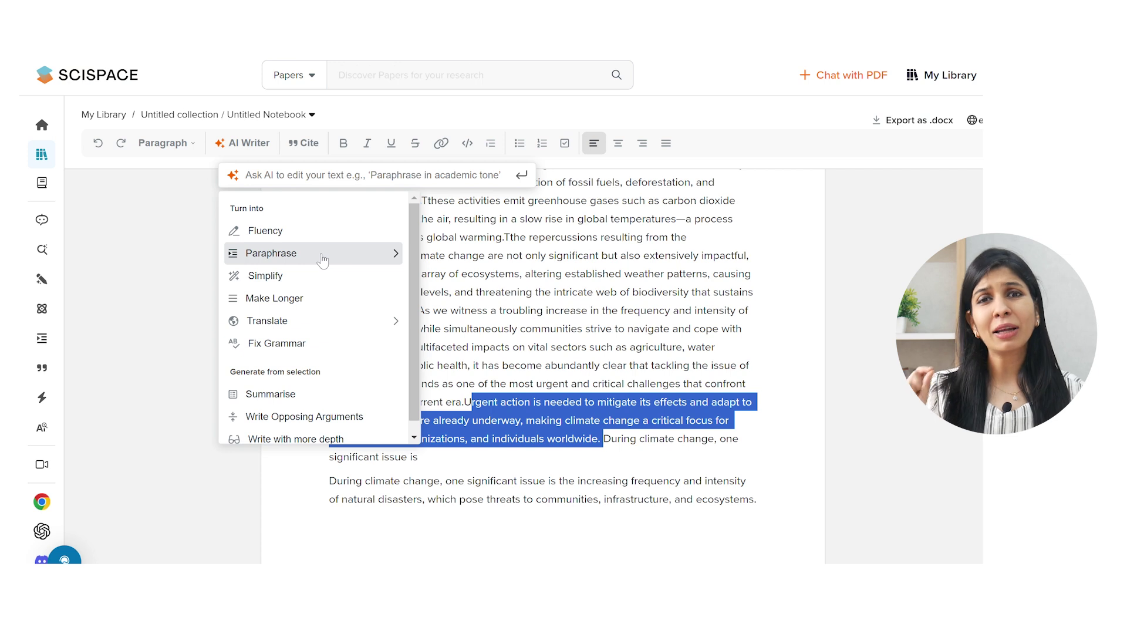
click(390, 262)
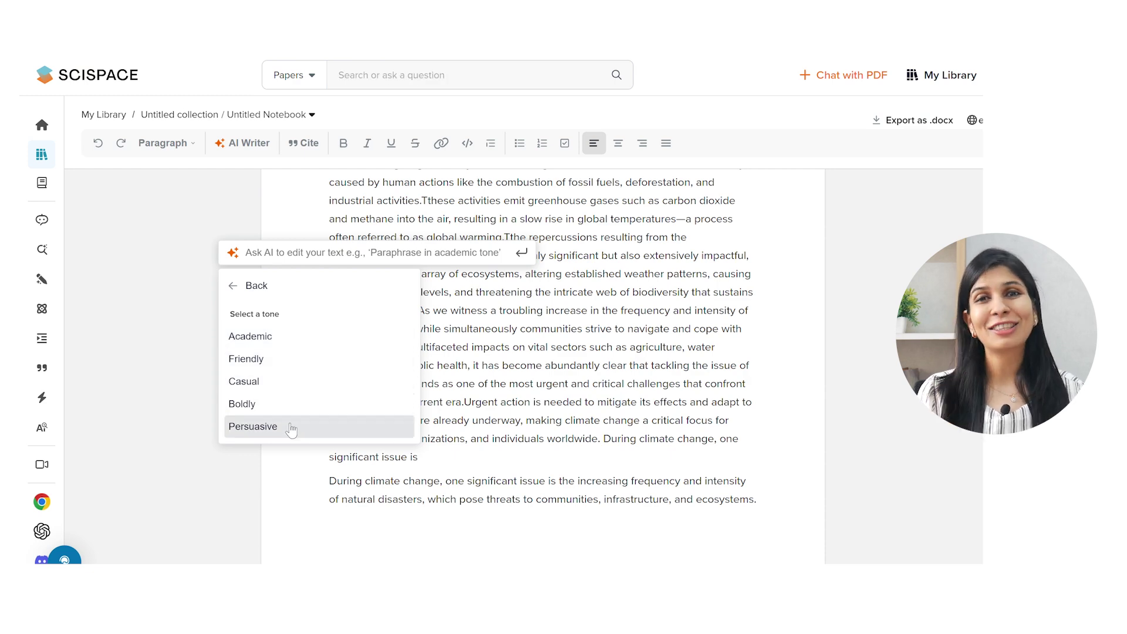
click(253, 427)
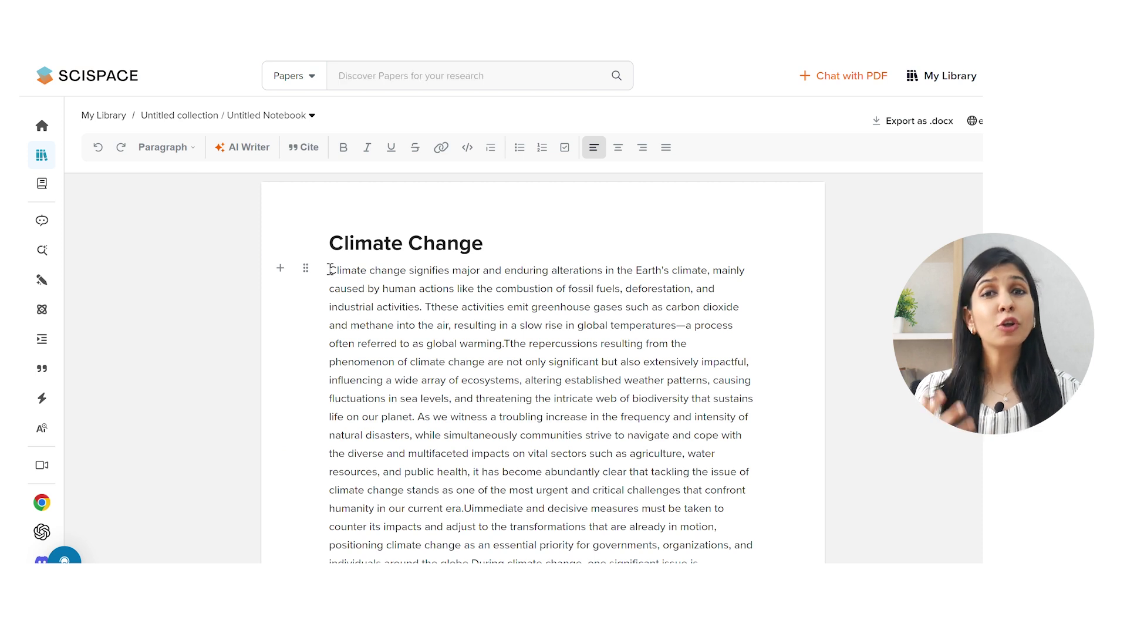
drag(330, 271, 426, 308)
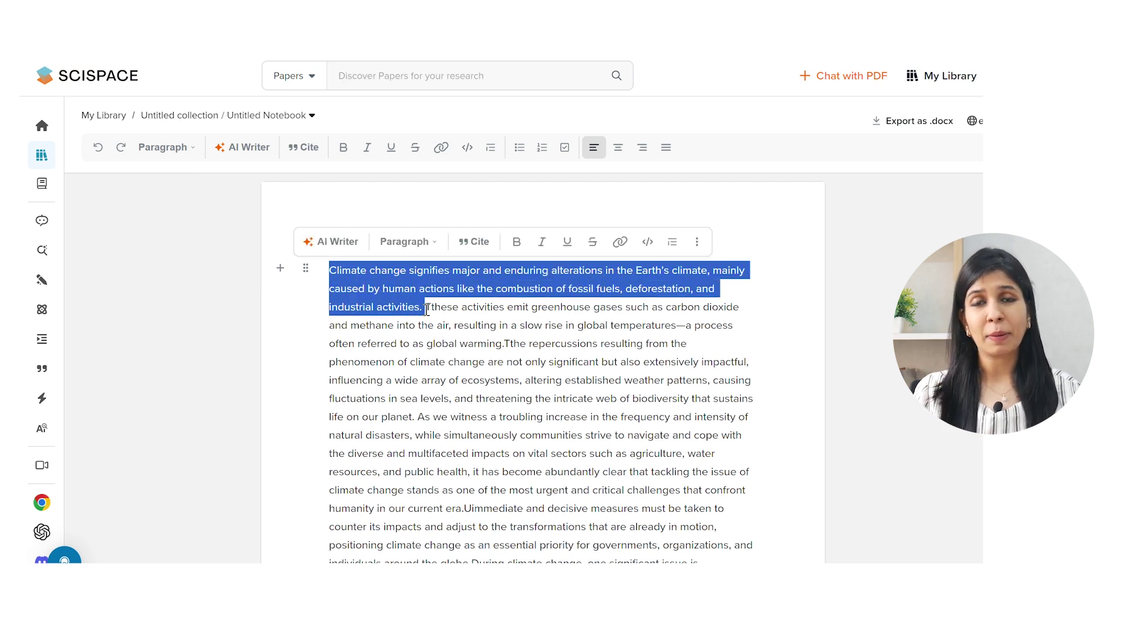
Cite the opening sentence with the 2009 paper 'Climate change: A hazard or an opportunity?'
click(481, 241)
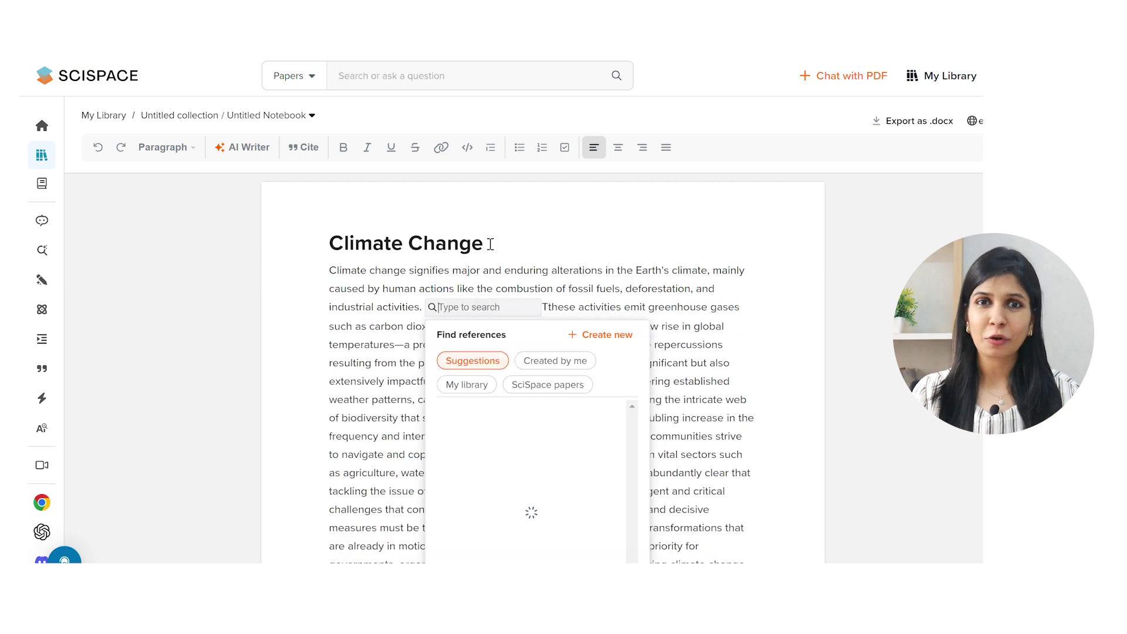
click(478, 385)
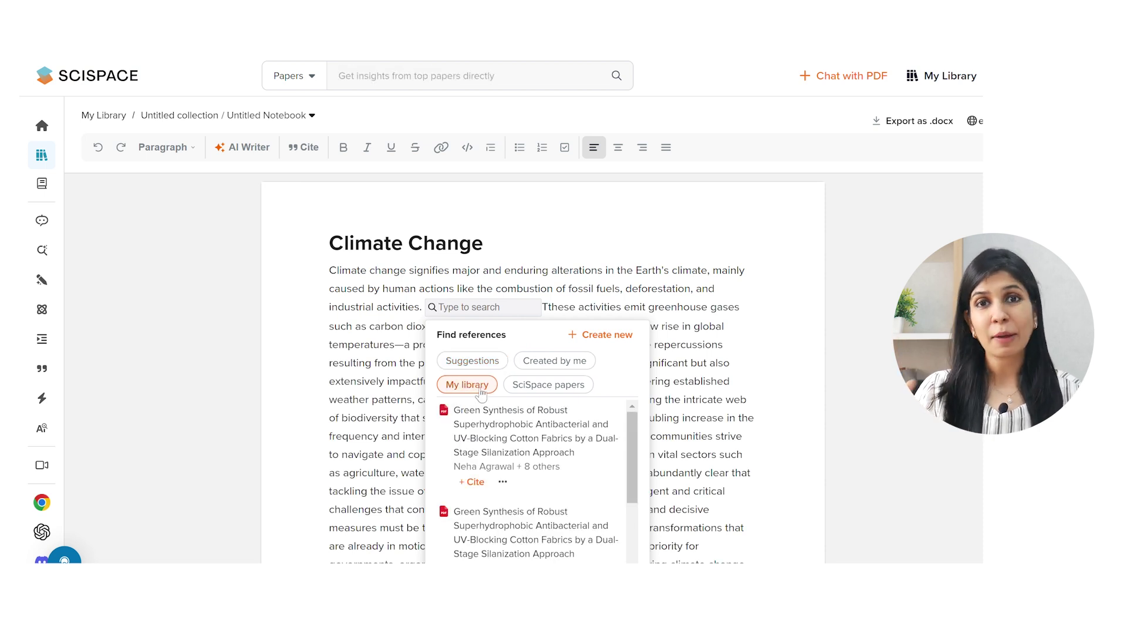
click(470, 362)
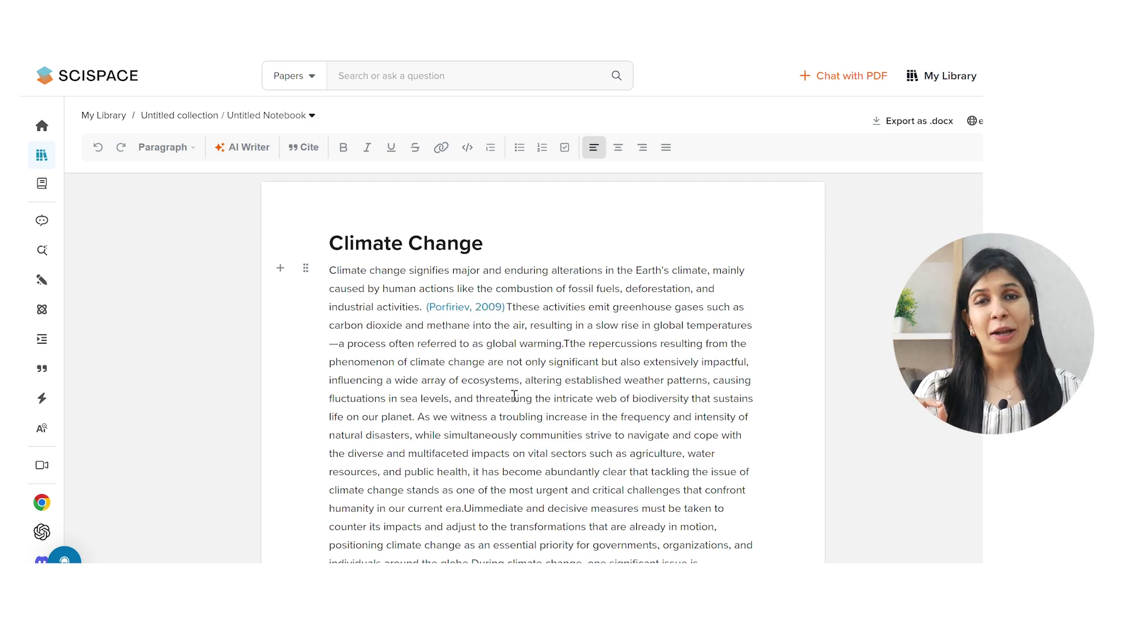
scroll(514, 396, down, 4)
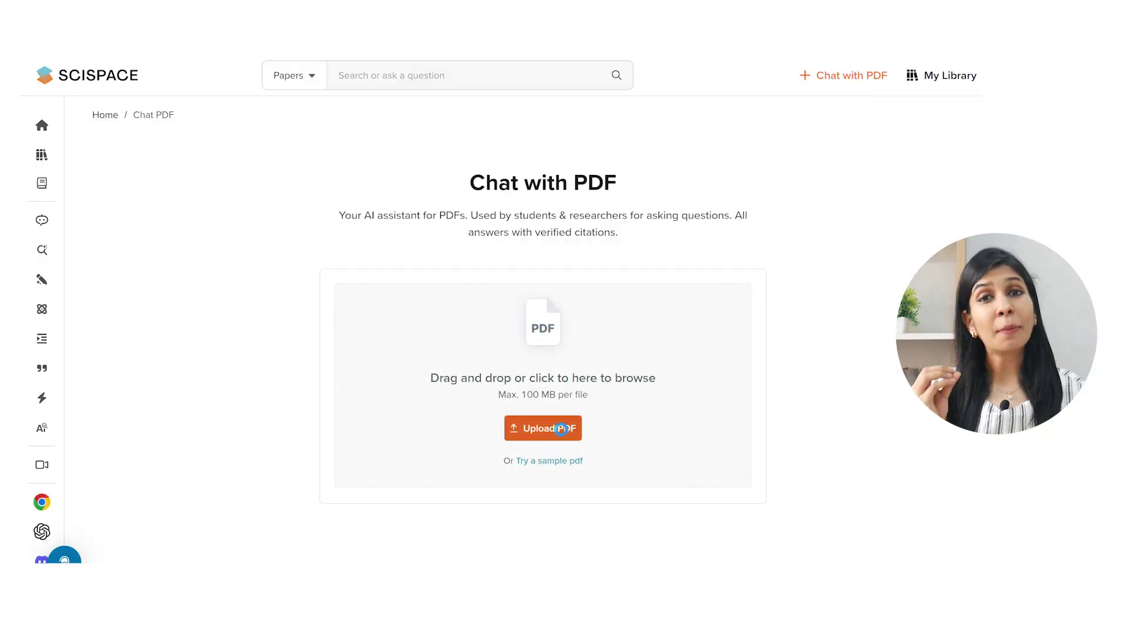
click(562, 430)
Upload the NTU cotton-fabric paper PDF from the WiseUp > Singapore folder to Chat with PDF
click(112, 263)
scroll(364, 399, down, 3)
click(334, 334)
double_click(333, 333)
double_click(357, 139)
click(372, 377)
double_click(373, 376)
click(684, 398)
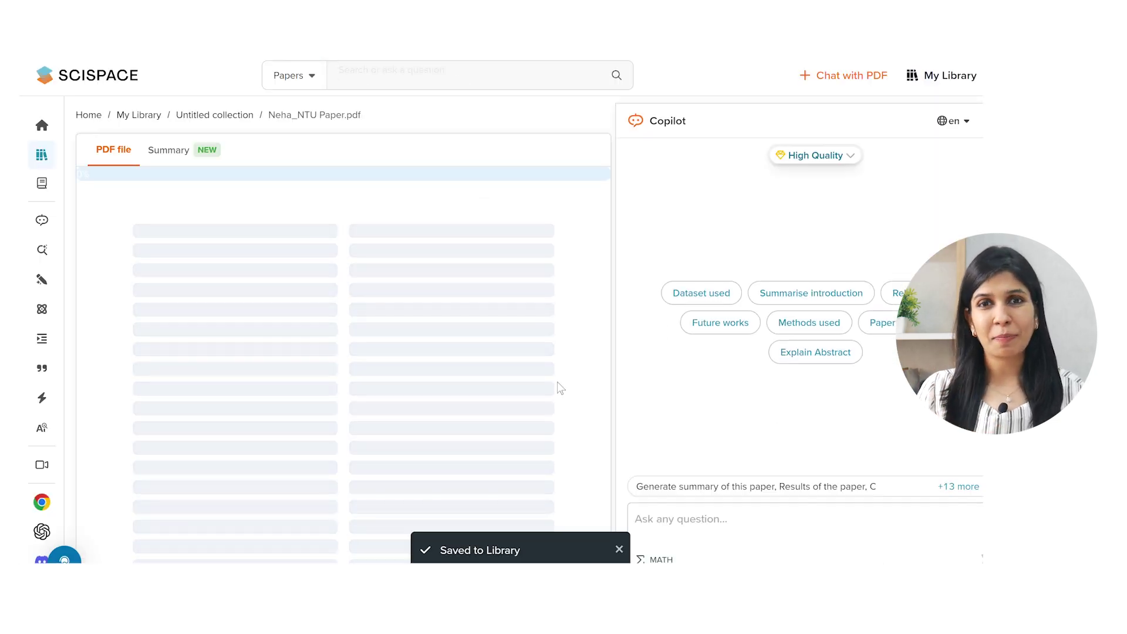
Ask Copilot to explain superhydrophobicity, then view the paper's Summary tab
click(649, 480)
text(Can you explain what superhydropho)
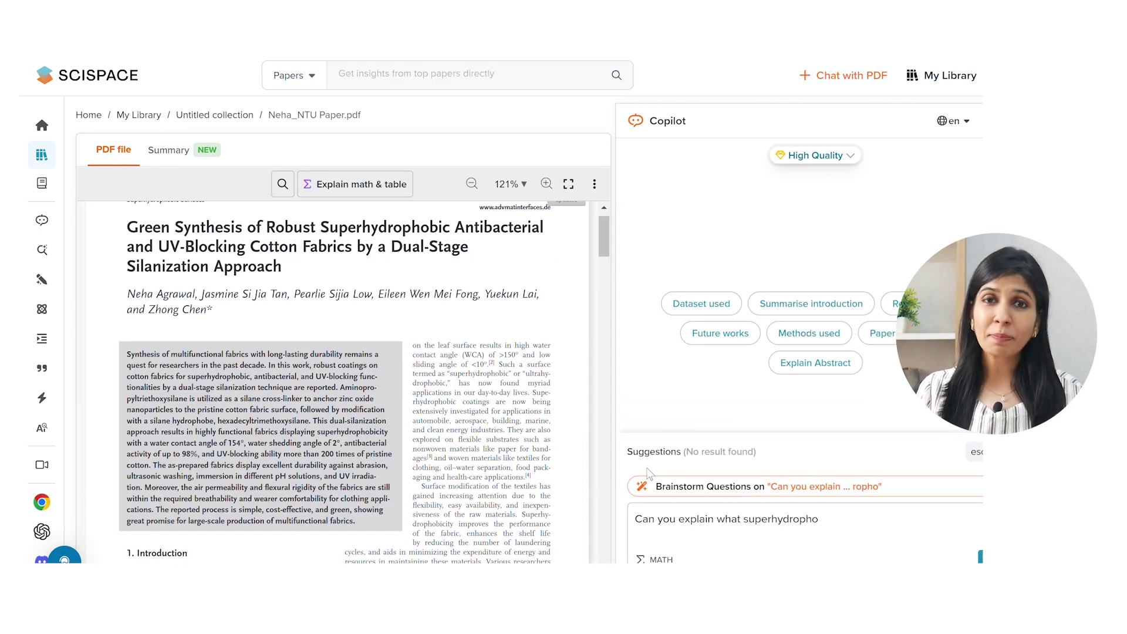
key(Return)
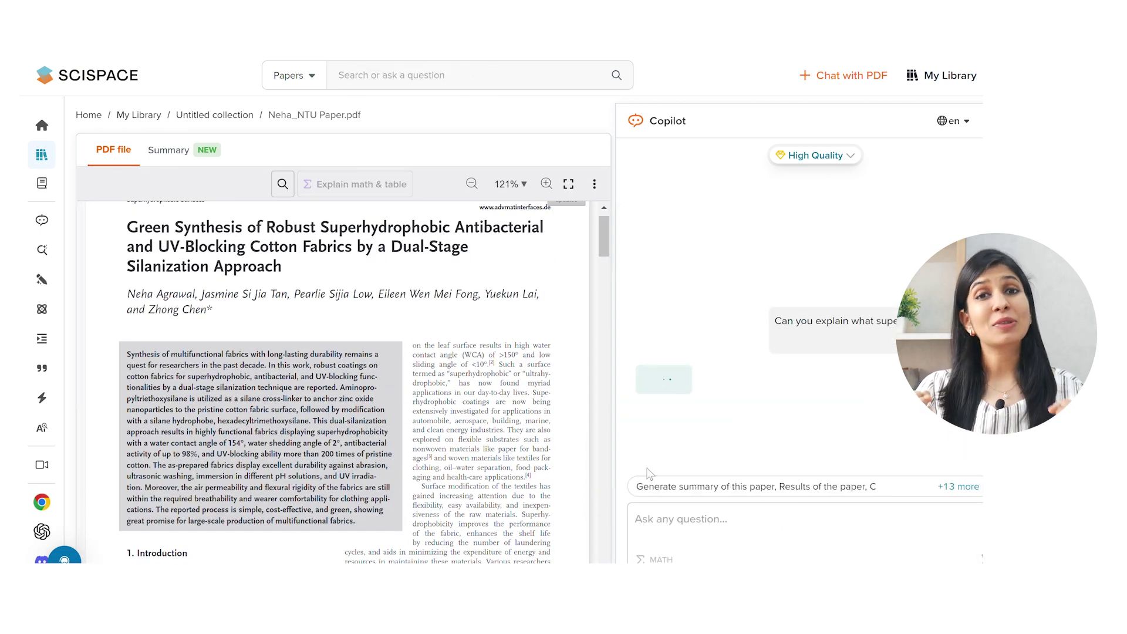
click(165, 151)
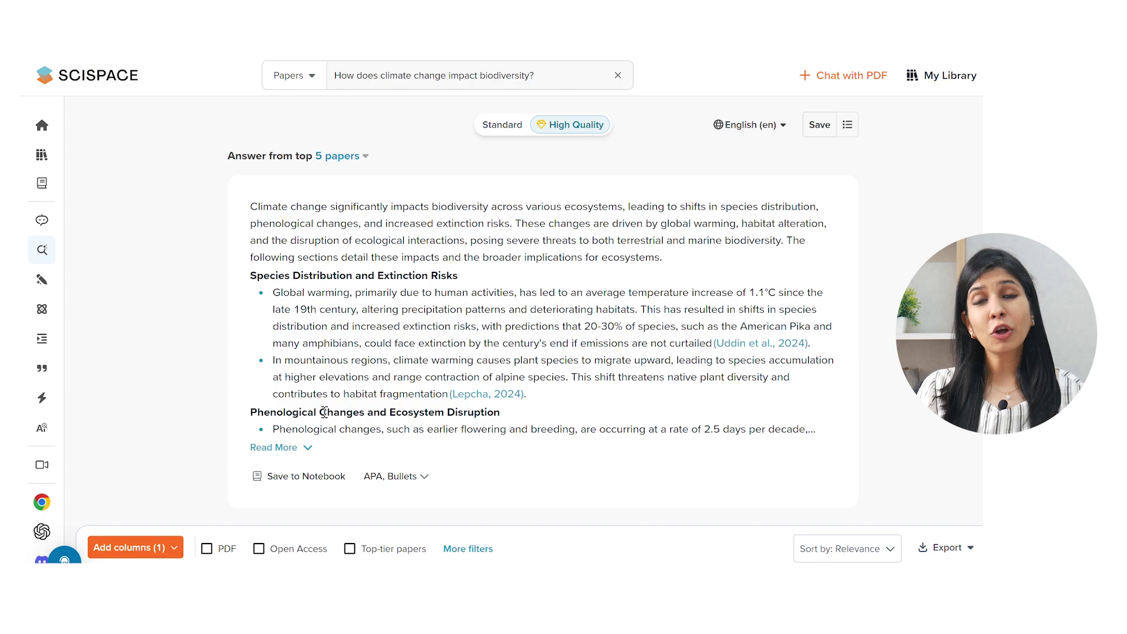
Expand the full biodiversity answer and scroll through the 10-paper table with its Insights
click(299, 451)
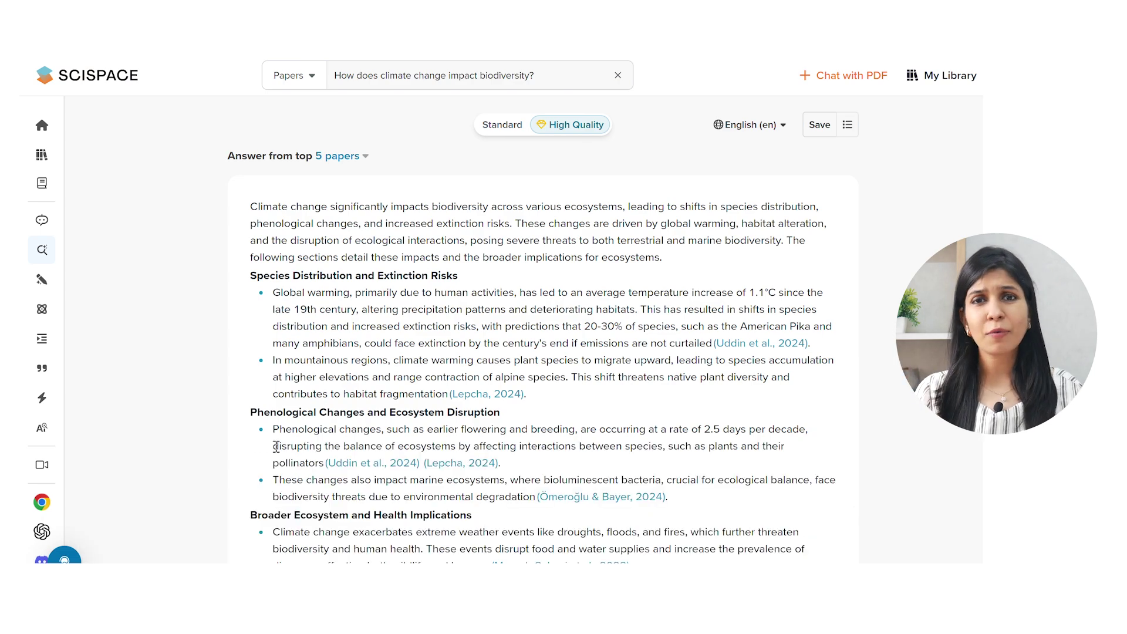
scroll(276, 446, down, 7)
scroll(262, 481, down, 3)
scroll(262, 475, down, 2)
scroll(263, 482, down, 8)
scroll(261, 475, down, 10)
scroll(262, 477, down, 2)
scroll(262, 477, up, 18)
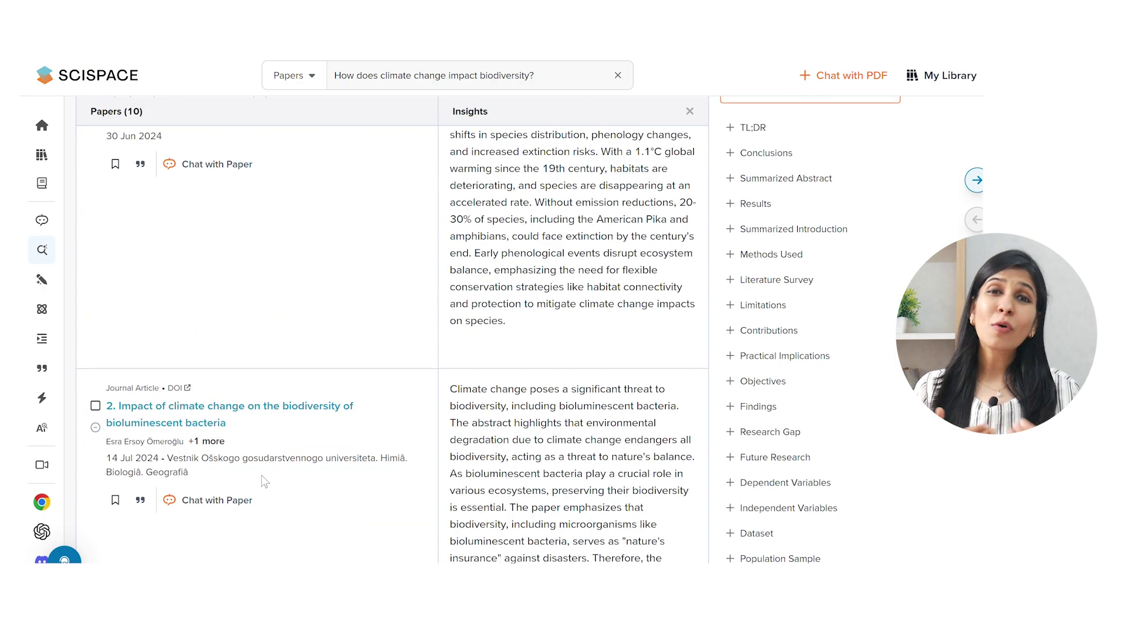
scroll(262, 474, up, 3)
Add Conclusions, Results and Methods Used columns to the biodiversity papers table
click(777, 303)
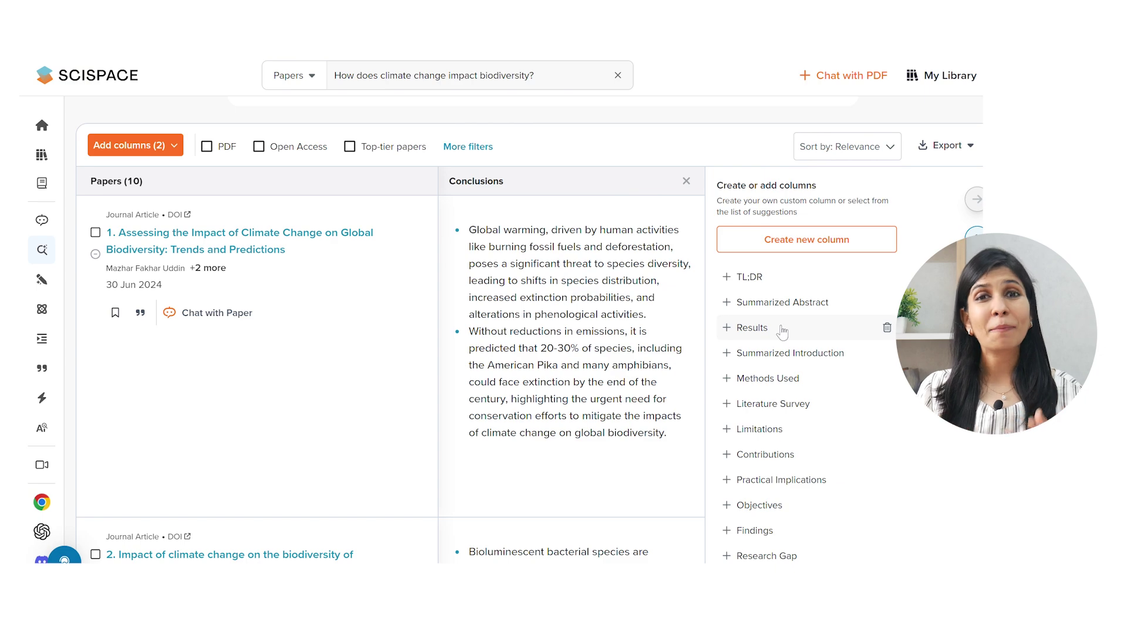
click(782, 331)
click(792, 353)
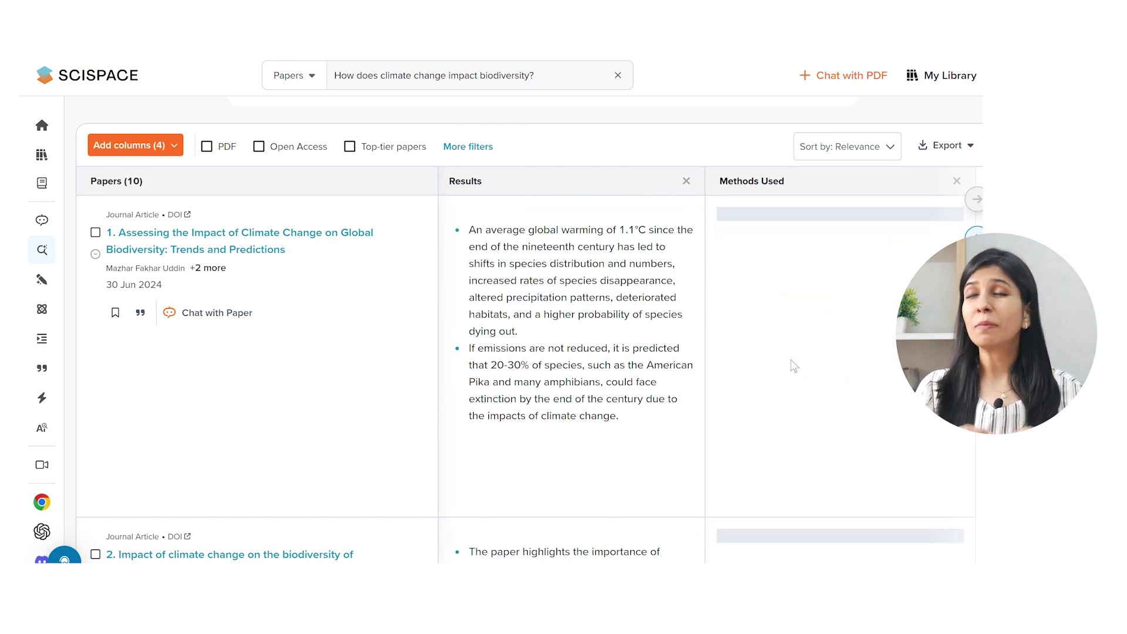
scroll(651, 412, down, 12)
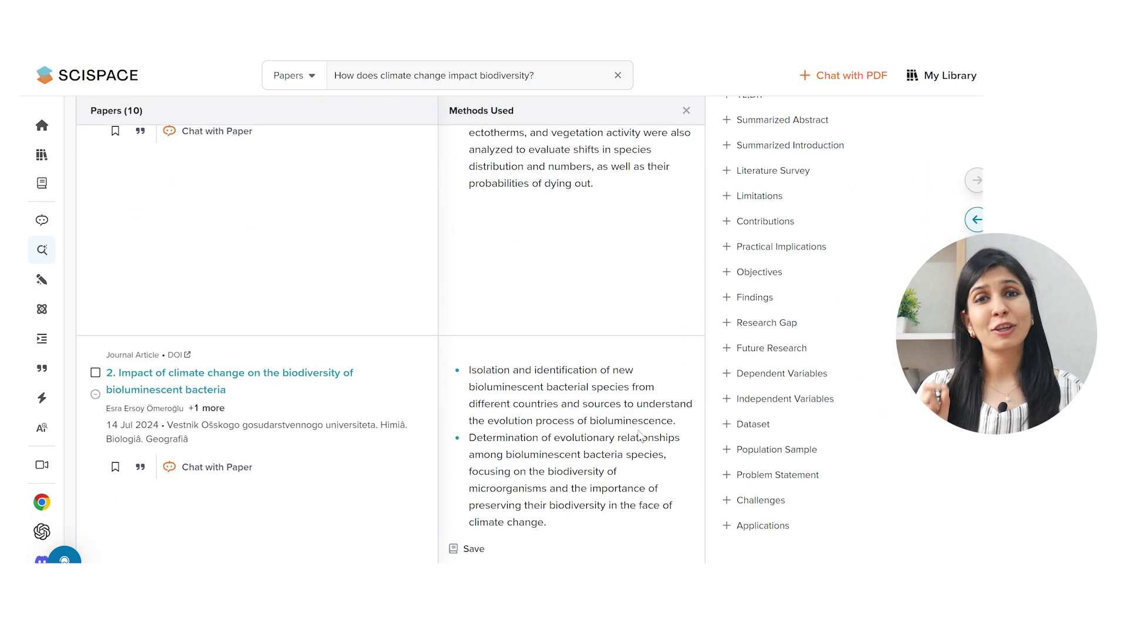
scroll(640, 433, down, 4)
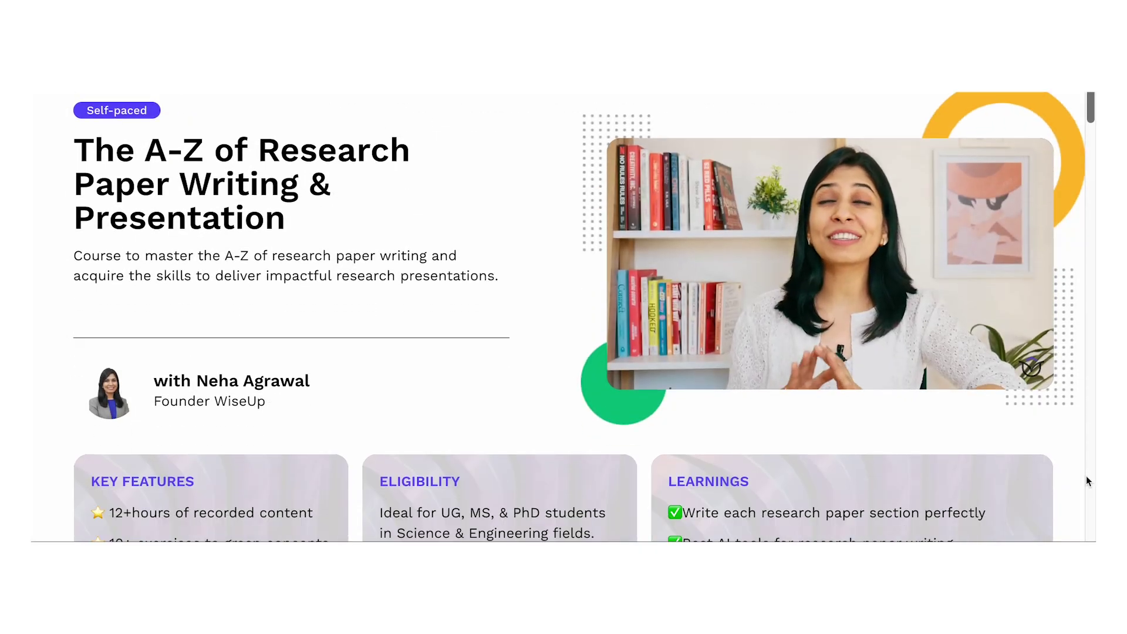
scroll(1086, 475, down, 10)
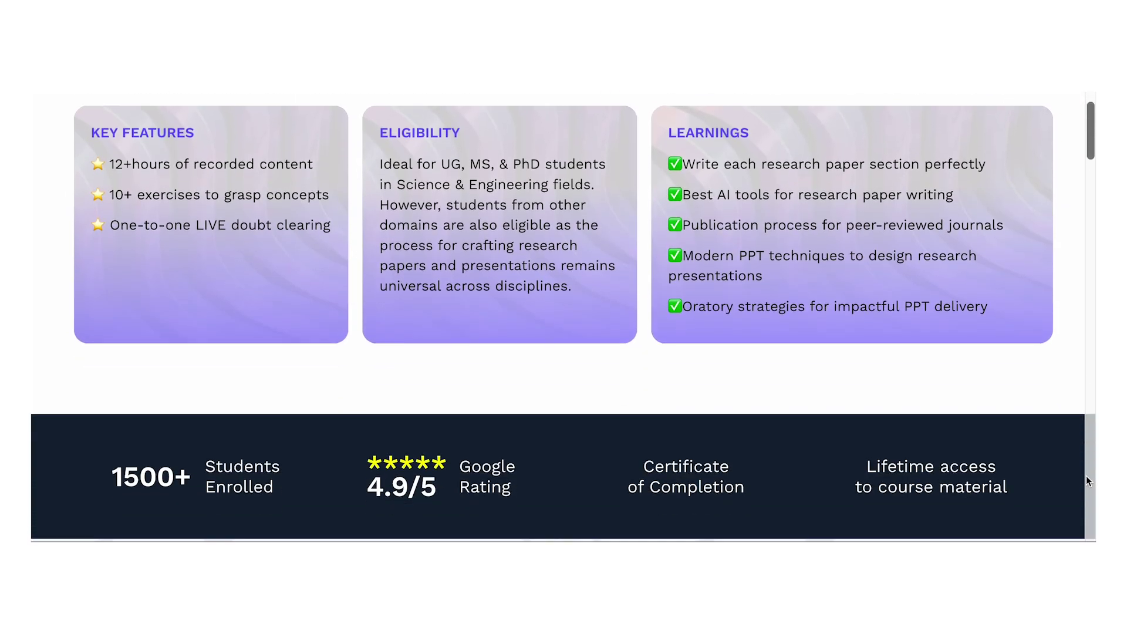
scroll(1086, 476, down, 6)
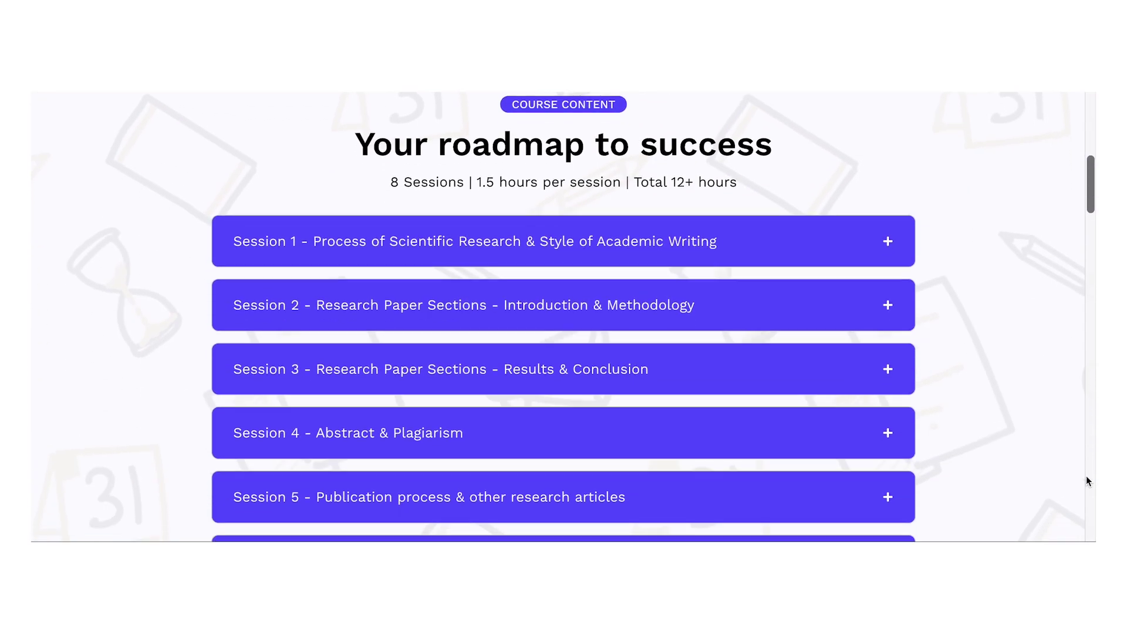
click(910, 174)
click(910, 176)
click(895, 244)
click(895, 246)
scroll(979, 368, down, 6)
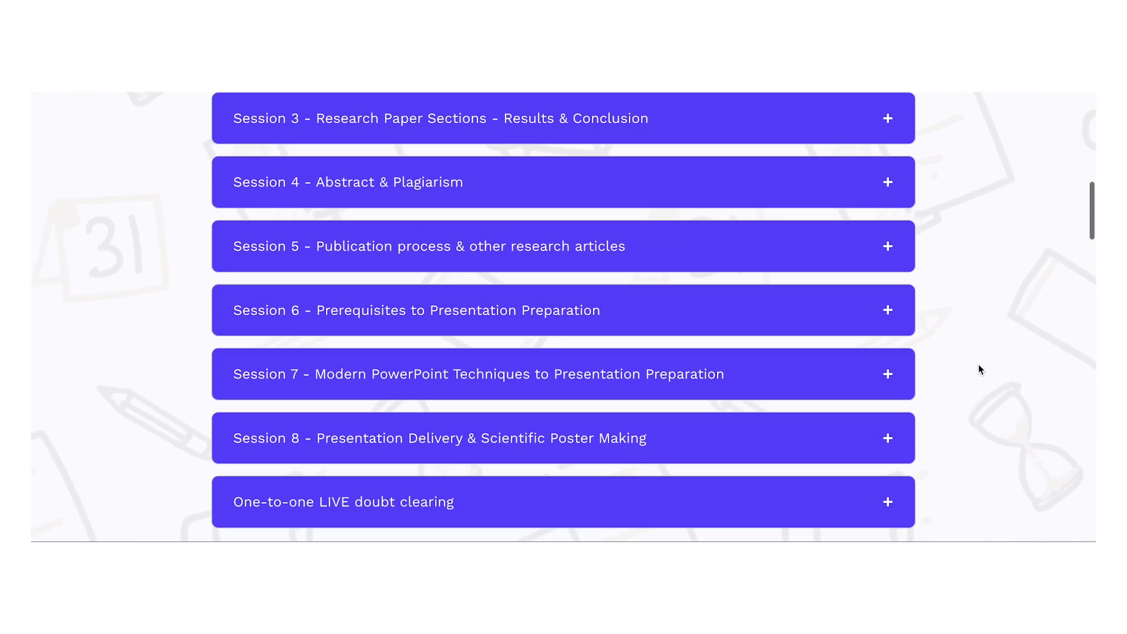
scroll(979, 367, down, 10)
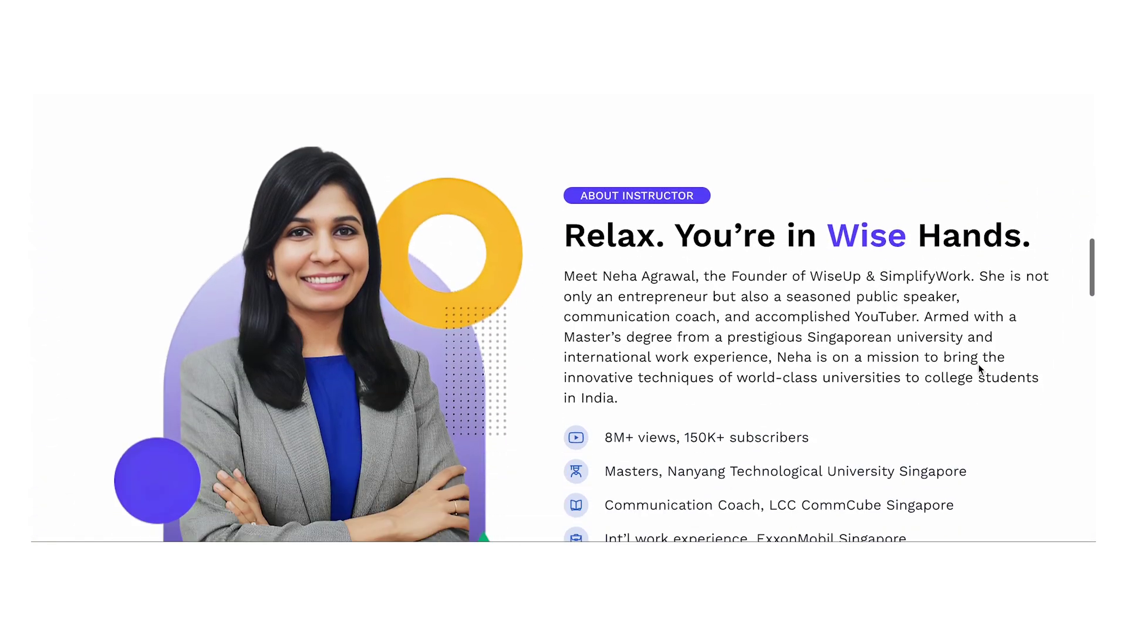
scroll(978, 368, down, 3)
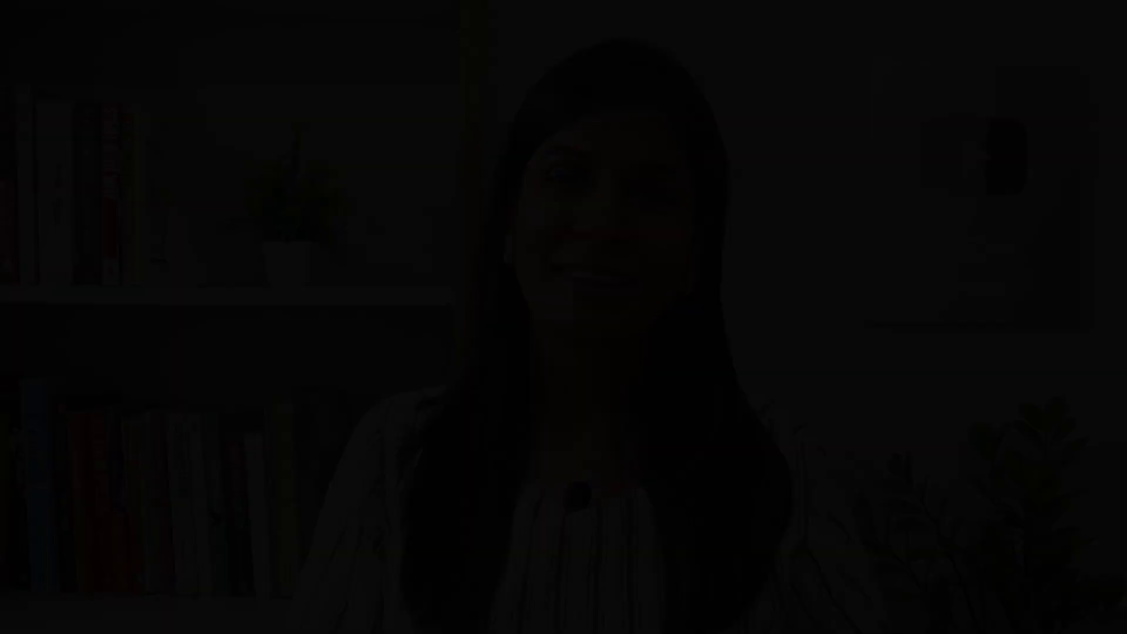